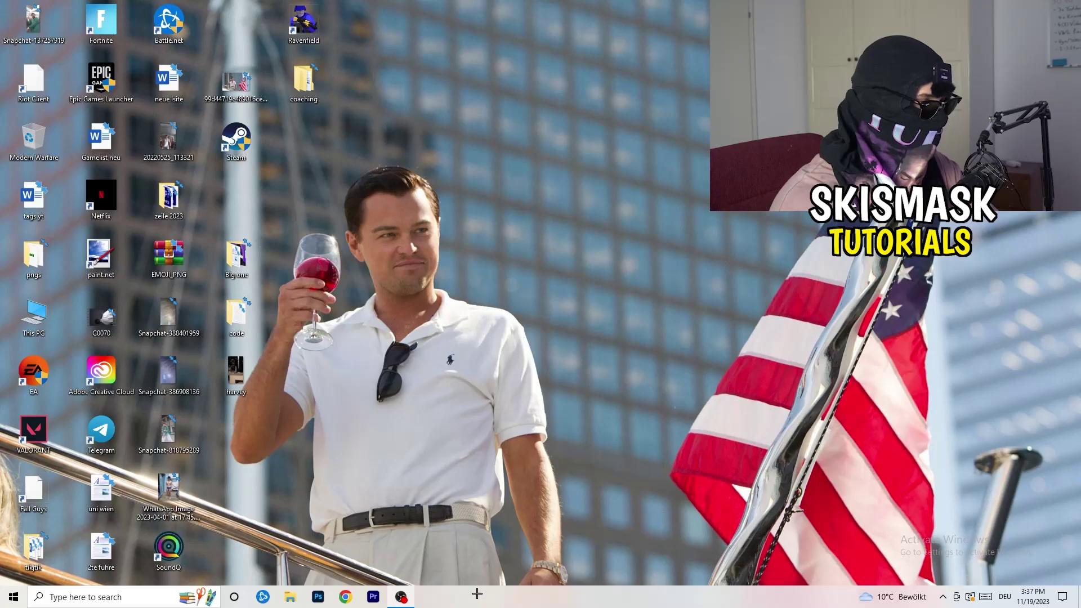
# - Open Task Manager from the taskbar and inspect Antimalware Service Executable's options without ending it
pyautogui.rightClick(531, 596)
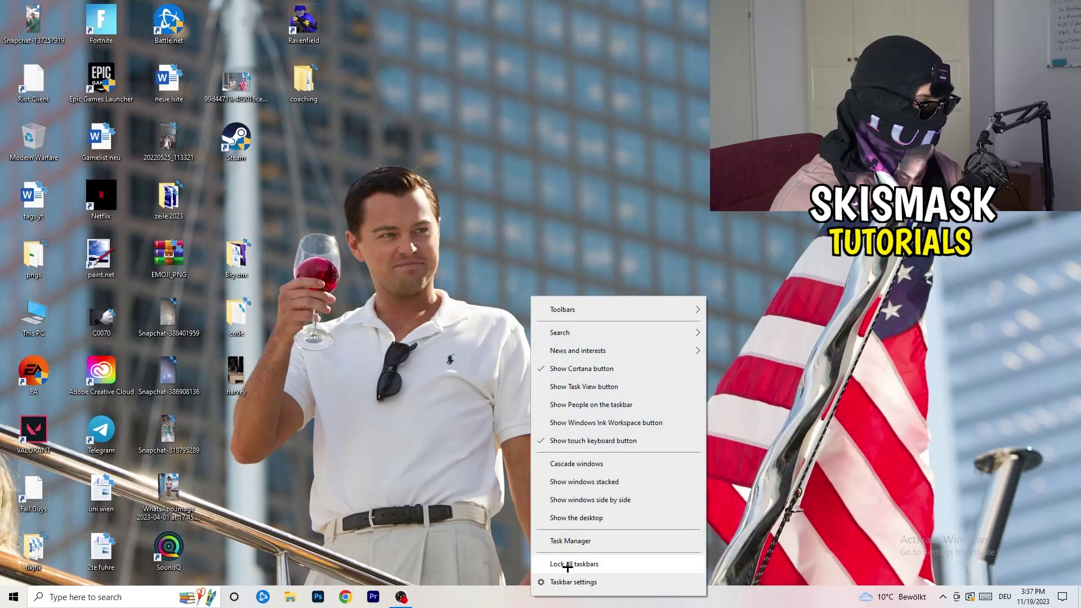
pyautogui.click(573, 540)
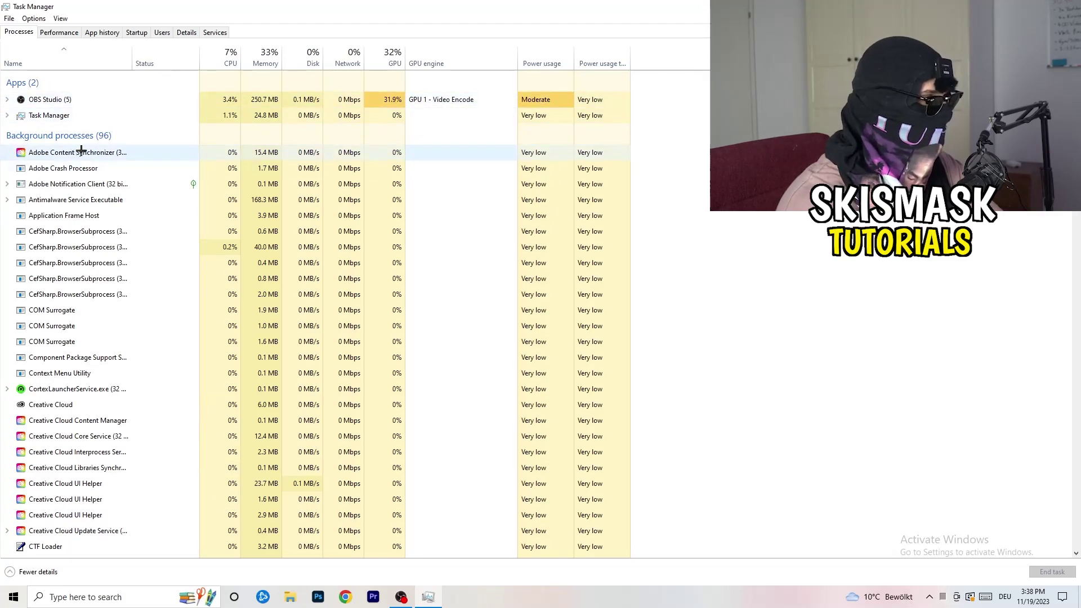
pyautogui.rightClick(252, 200)
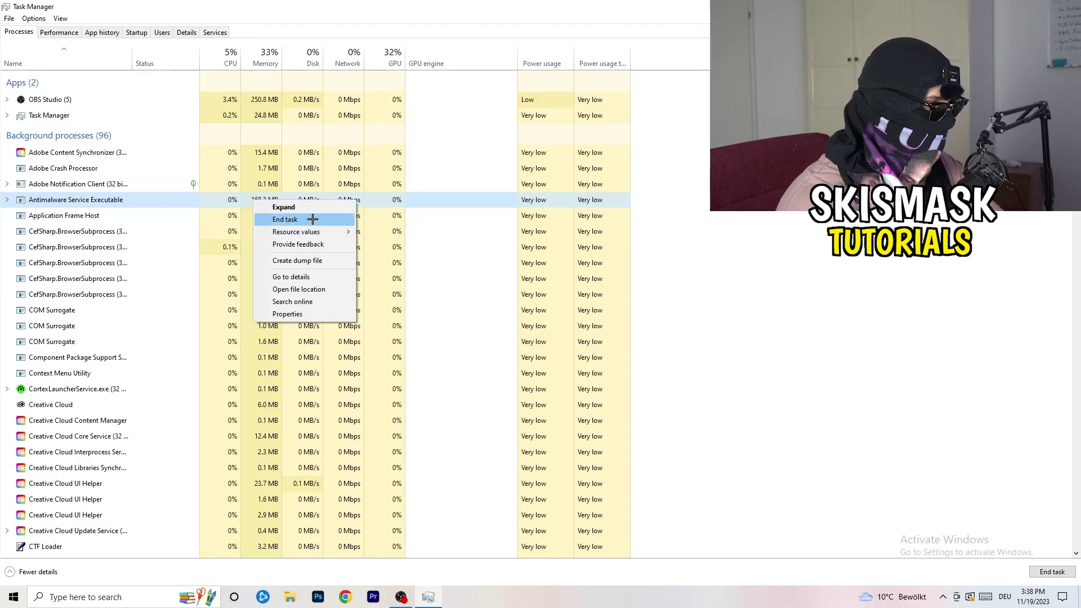
pyautogui.click(726, 176)
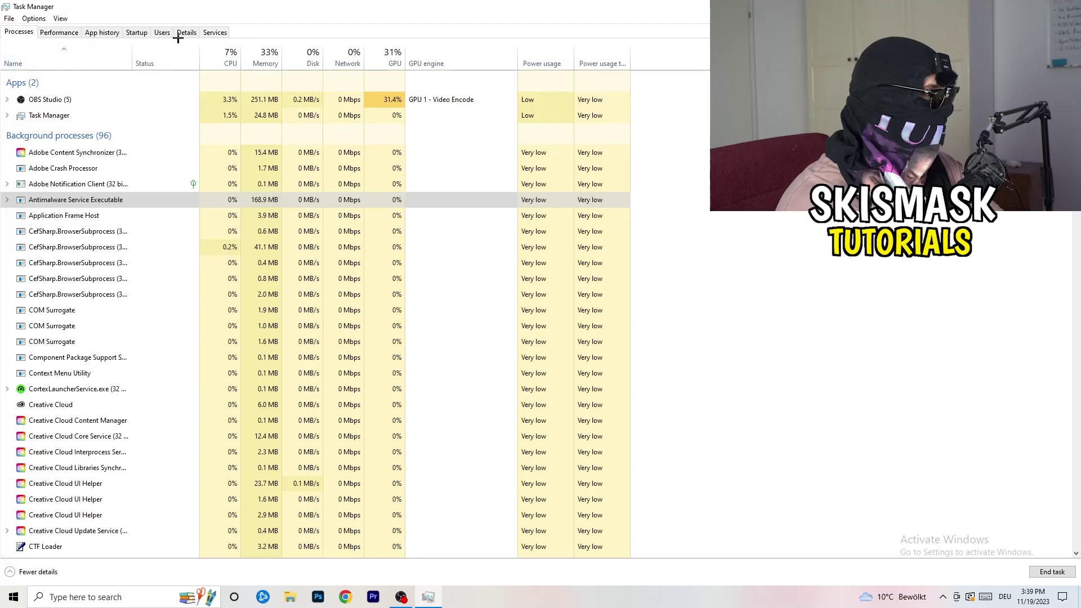
# - Review startup apps, checking Dropbox, EA and File Association Helper options without disabling any
pyautogui.click(137, 33)
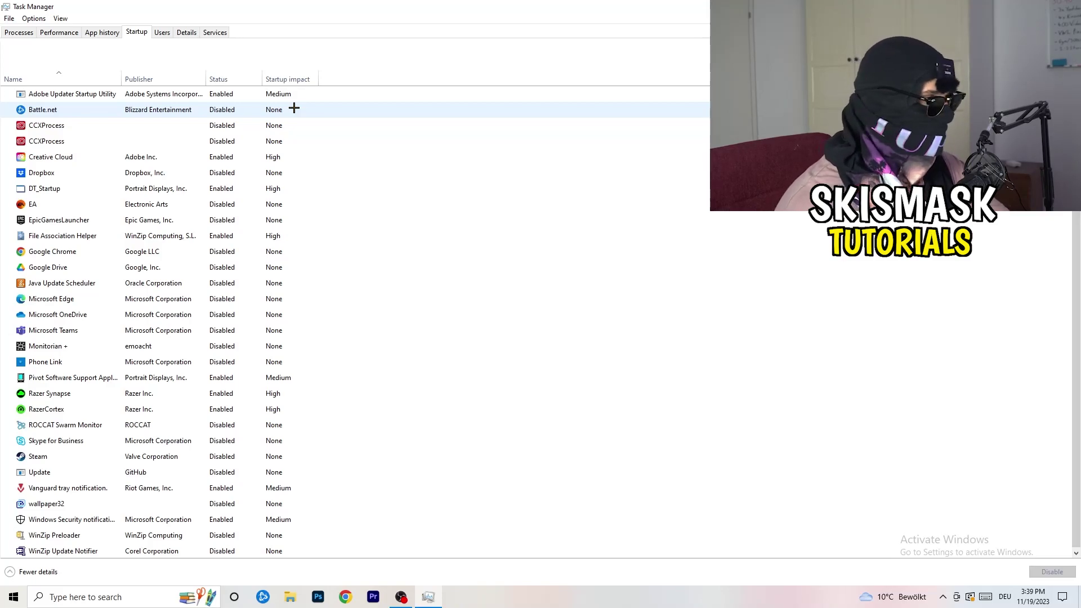
pyautogui.rightClick(225, 170)
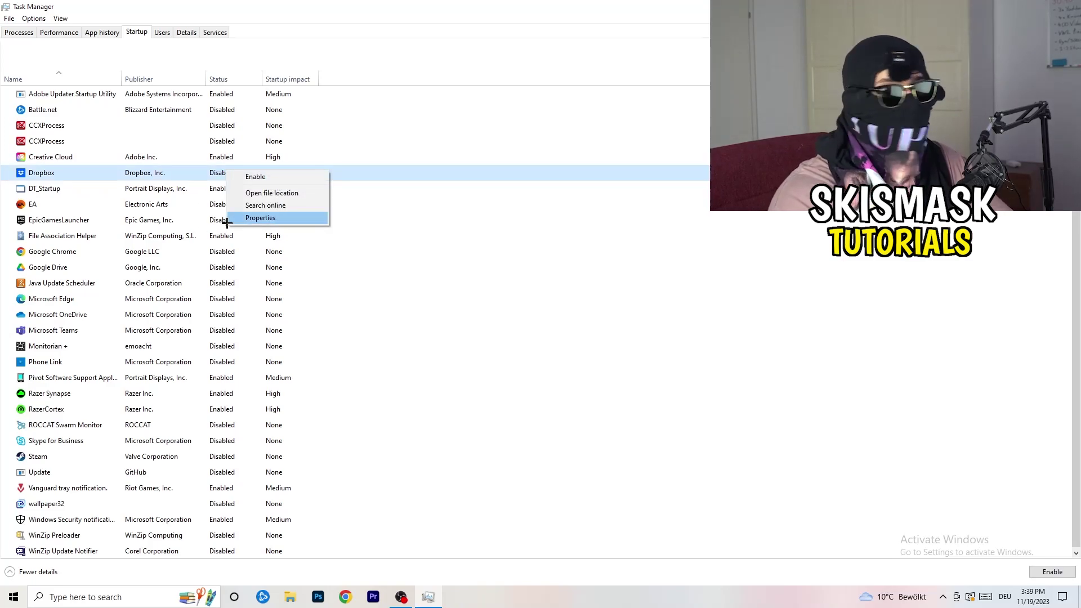
pyautogui.rightClick(107, 206)
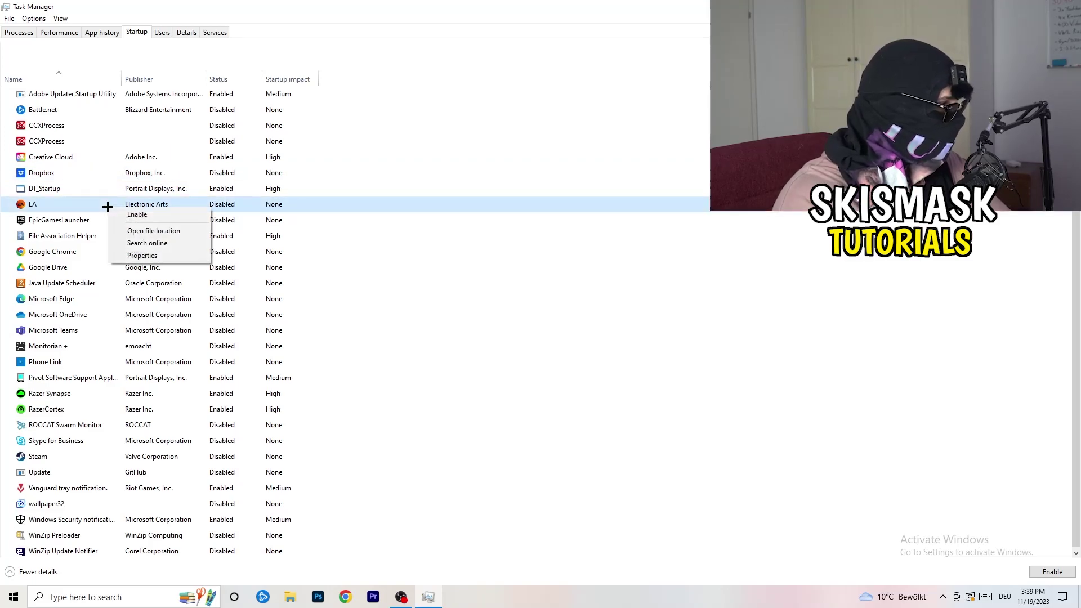
pyautogui.click(710, 297)
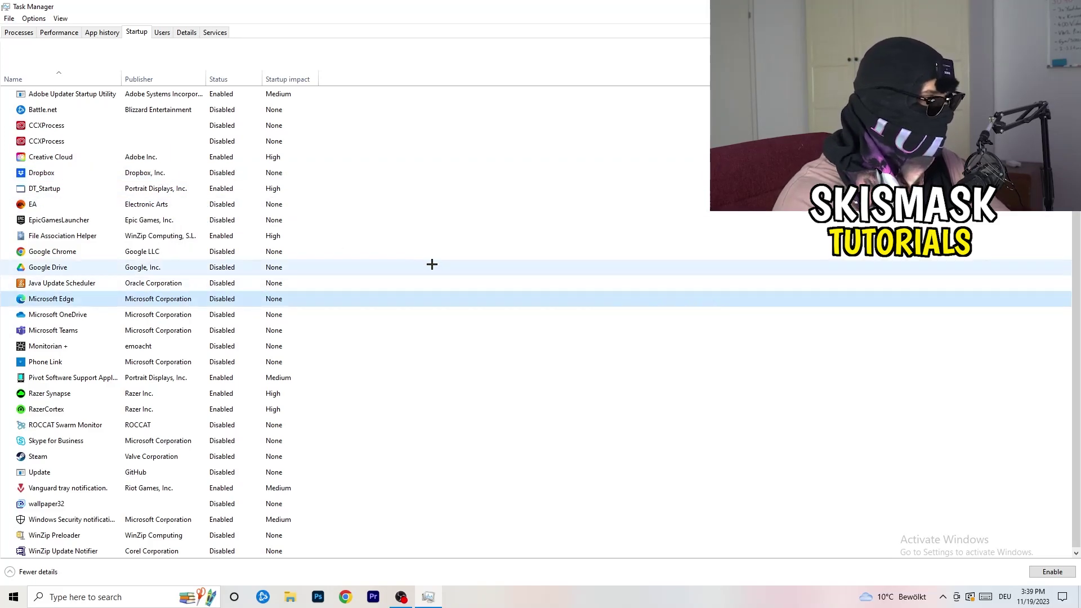
pyautogui.rightClick(222, 239)
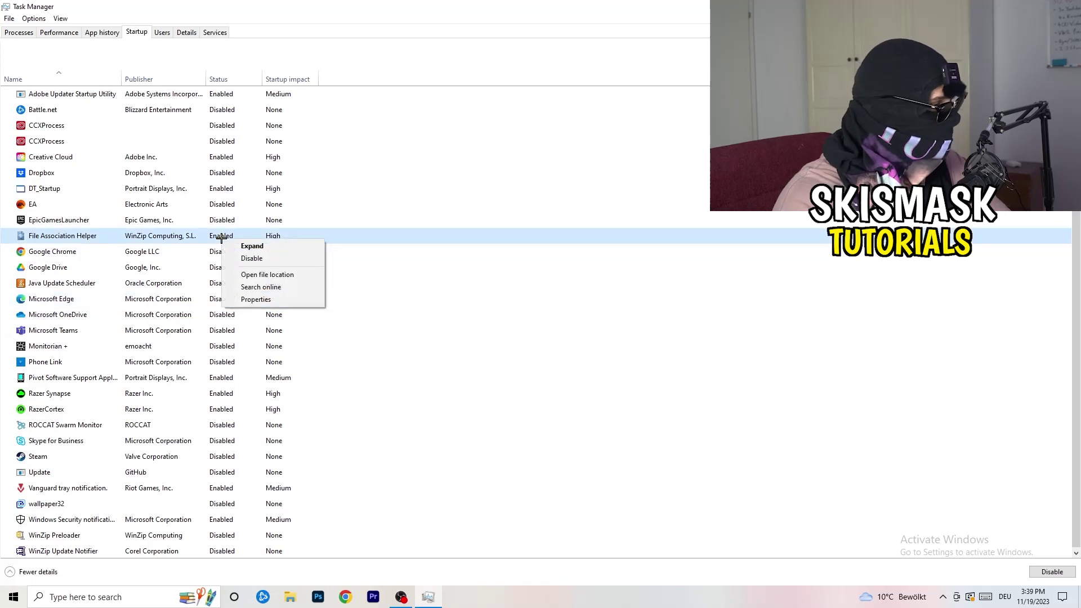
pyautogui.click(485, 282)
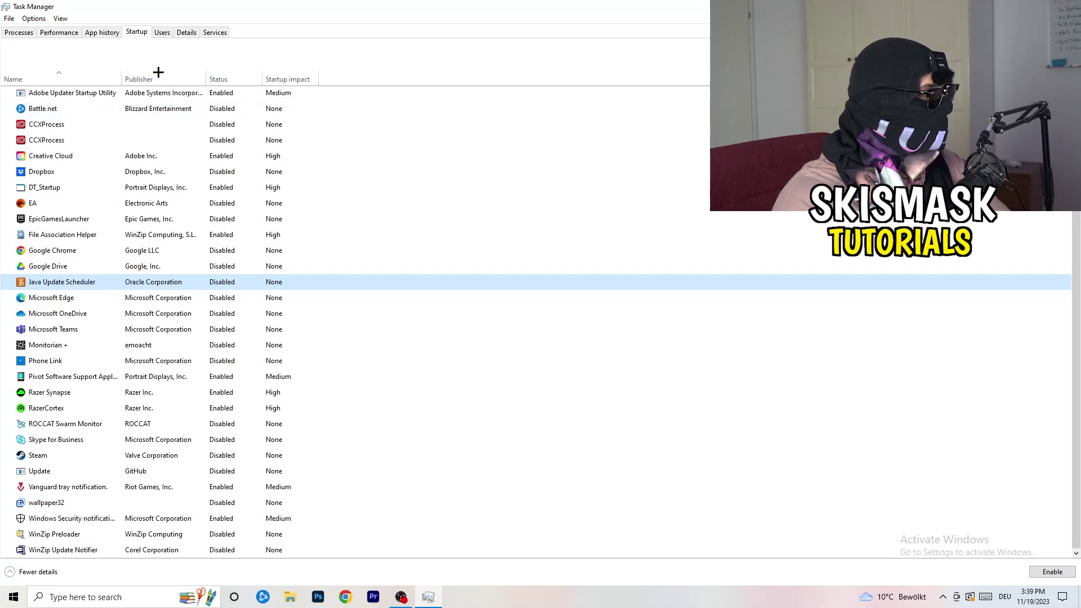
pyautogui.click(61, 33)
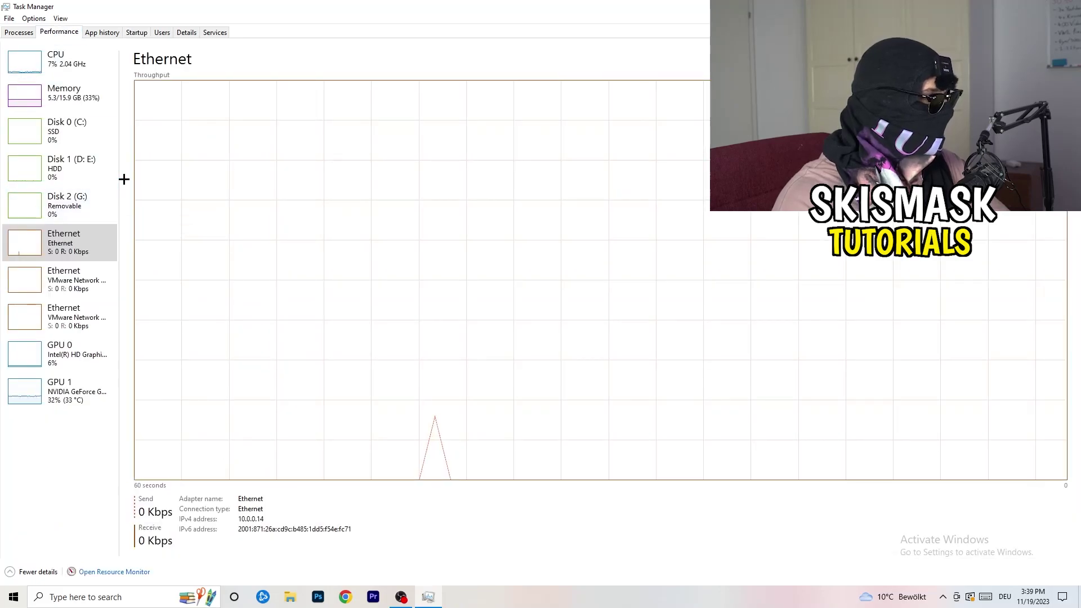
# - On the Details tab, check DropboxCrashHandler's Set priority options without changing anything
pyautogui.click(188, 34)
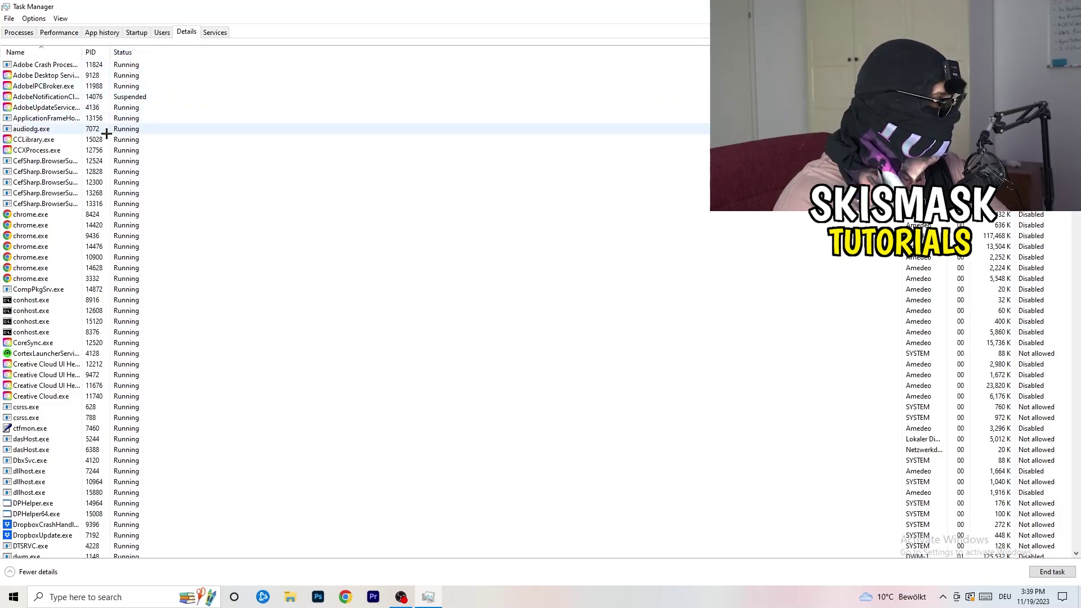
pyautogui.scroll(-6, 116, 282)
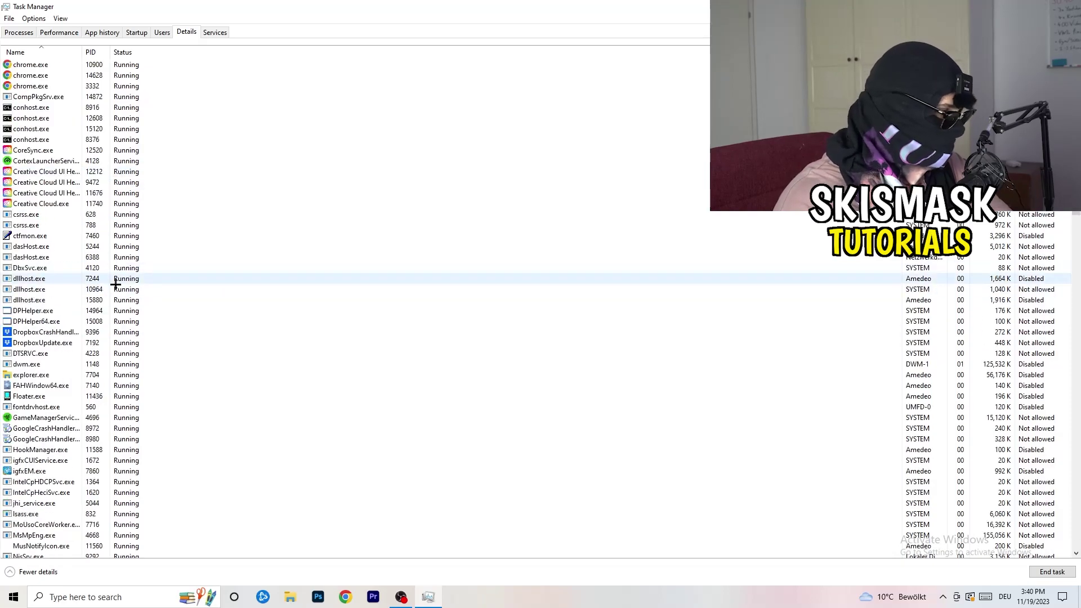
pyautogui.rightClick(52, 334)
pyautogui.rightClick(96, 333)
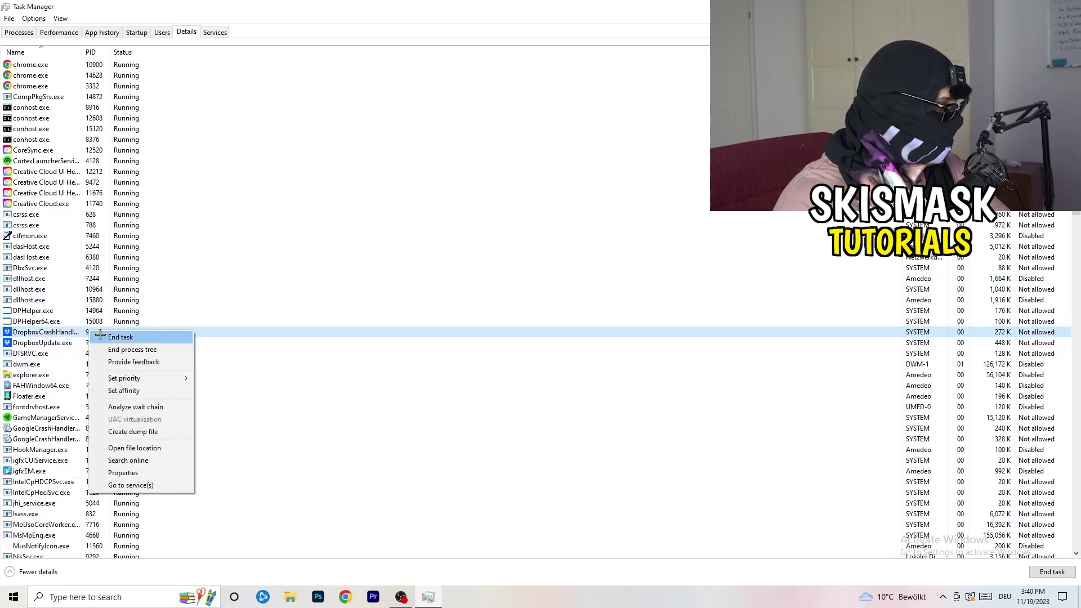
pyautogui.rightClick(88, 333)
pyautogui.rightClick(87, 333)
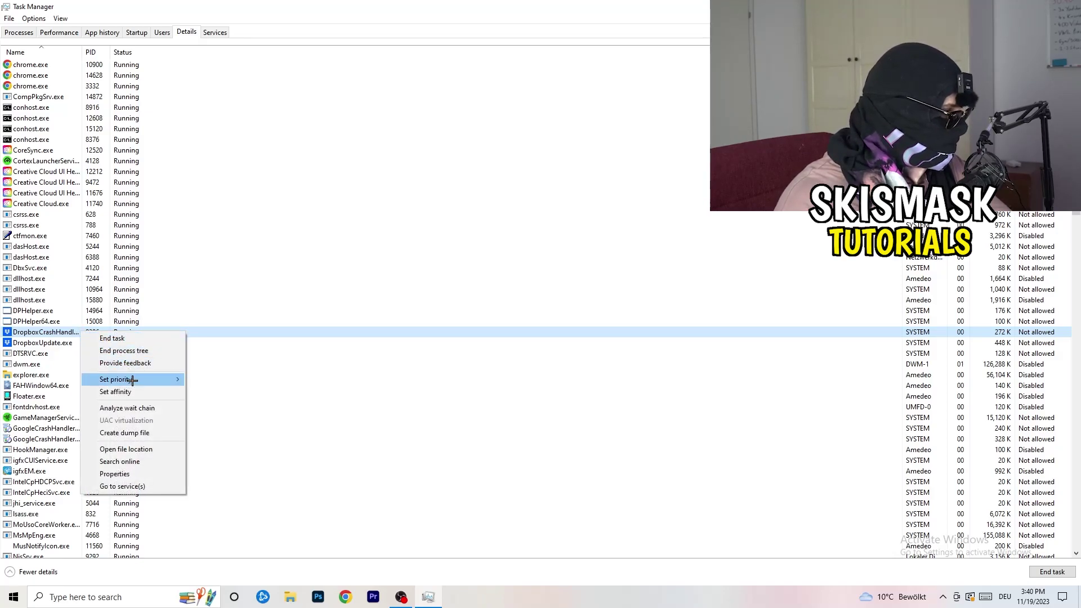
pyautogui.moveTo(135, 381)
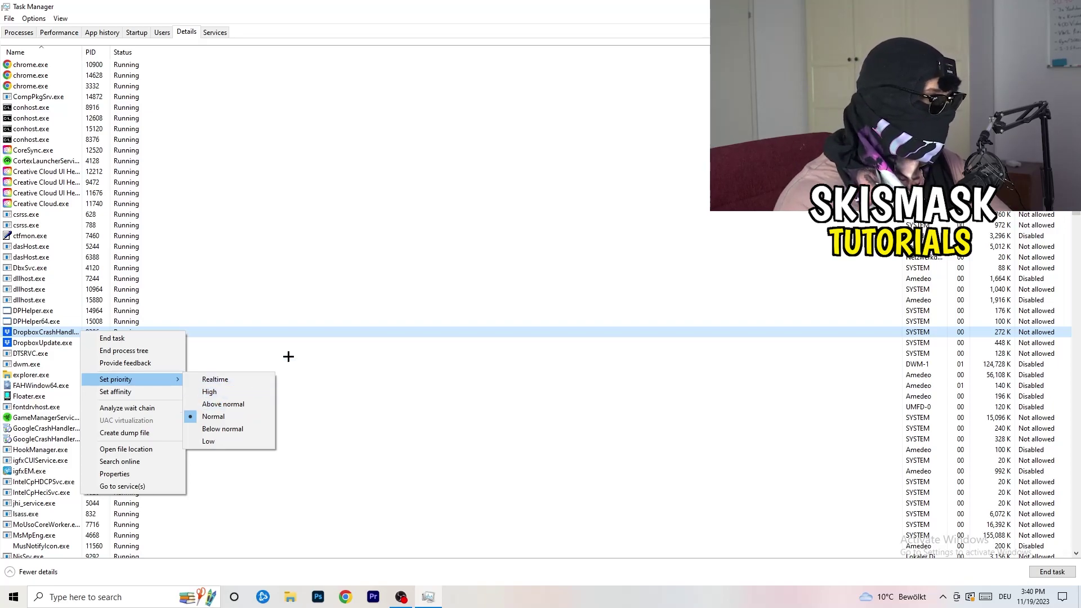
pyautogui.click(535, 5)
# - Close Task Manager, search for Settings and open the System display page
pyautogui.hotkey('alt', 'F4')
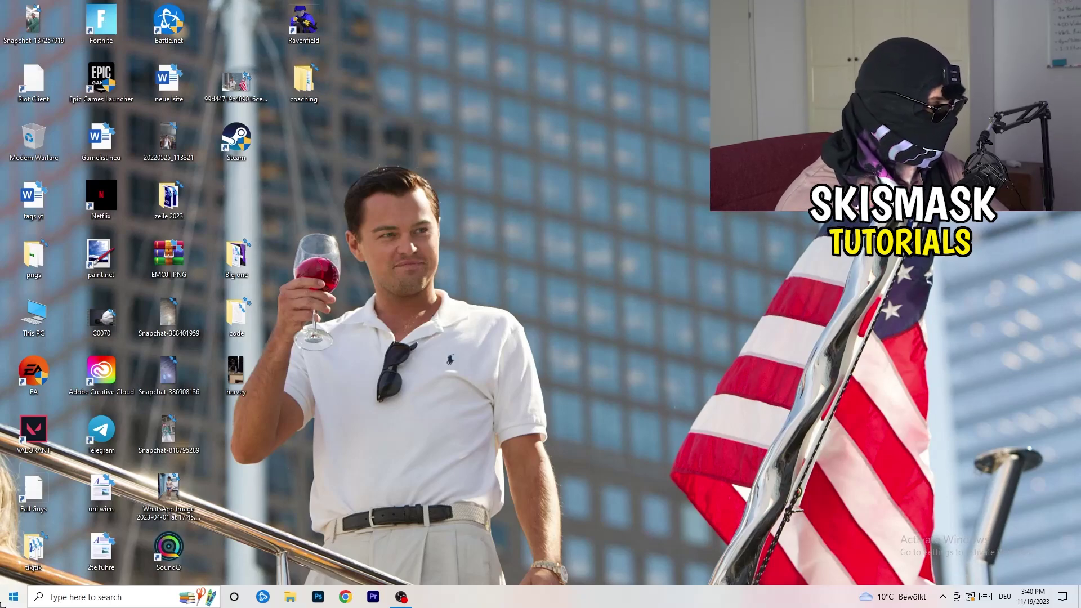
pyautogui.press('super')
pyautogui.write('settings')
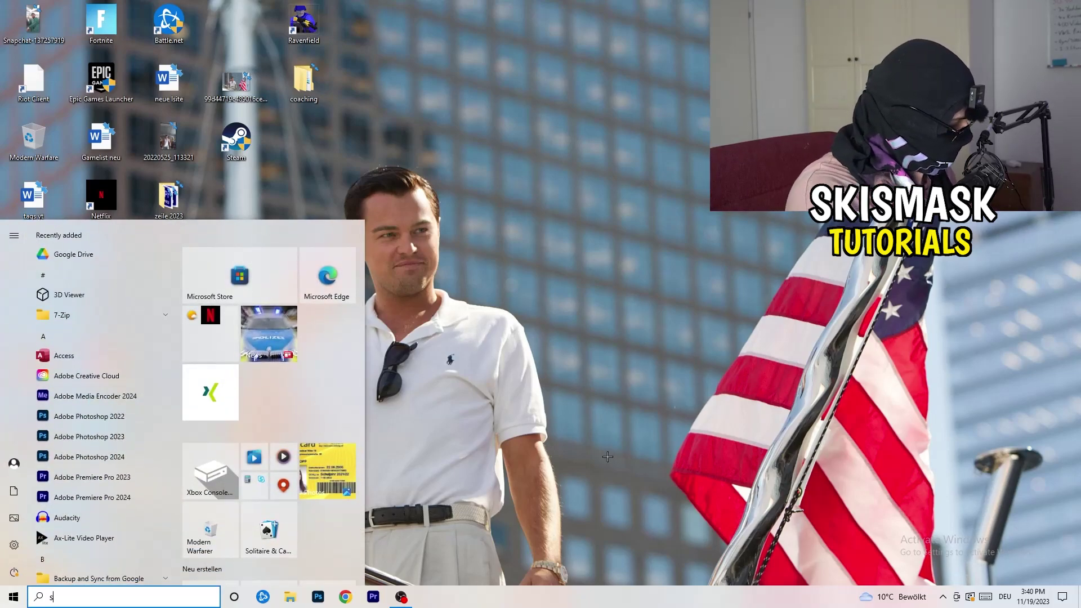
pyautogui.press('Return')
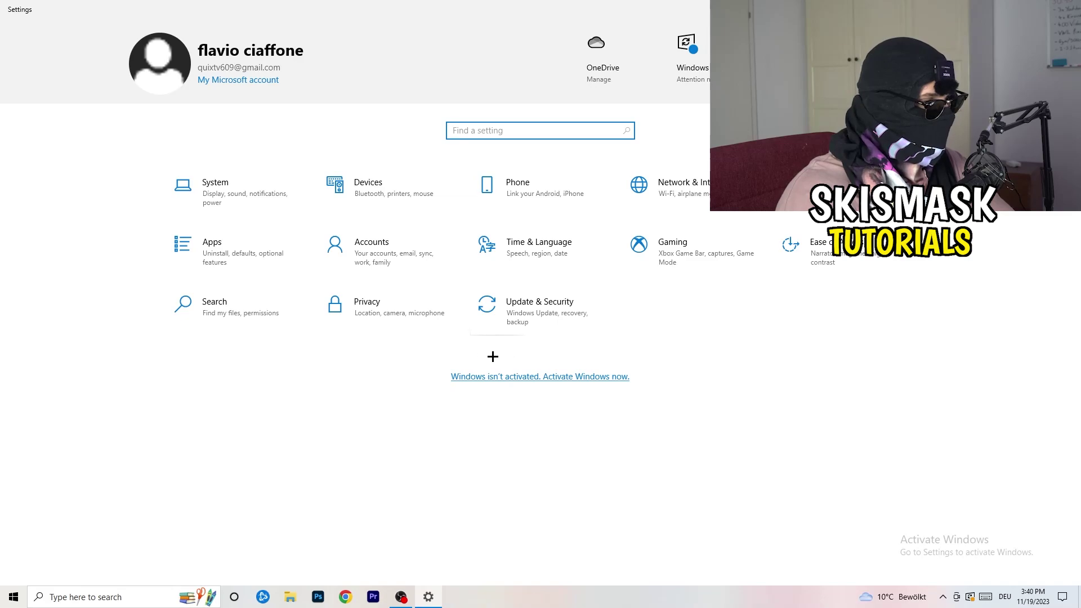
pyautogui.click(244, 203)
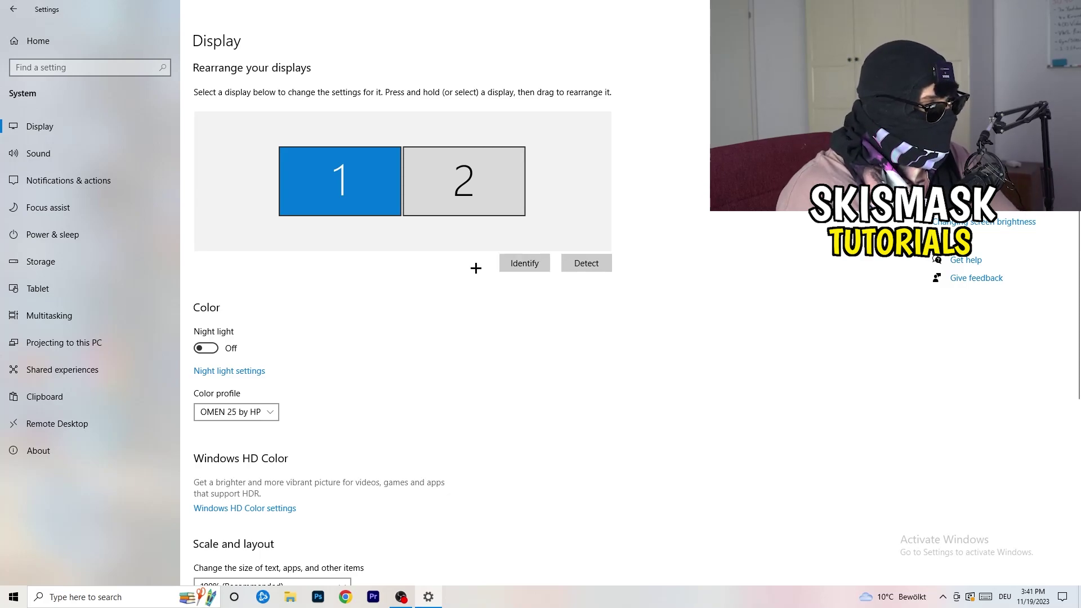
# - Leave display scaling at 100% (Recommended)
pyautogui.scroll(-1, 382, 309)
pyautogui.scroll(1, 383, 308)
pyautogui.scroll(-5, 383, 309)
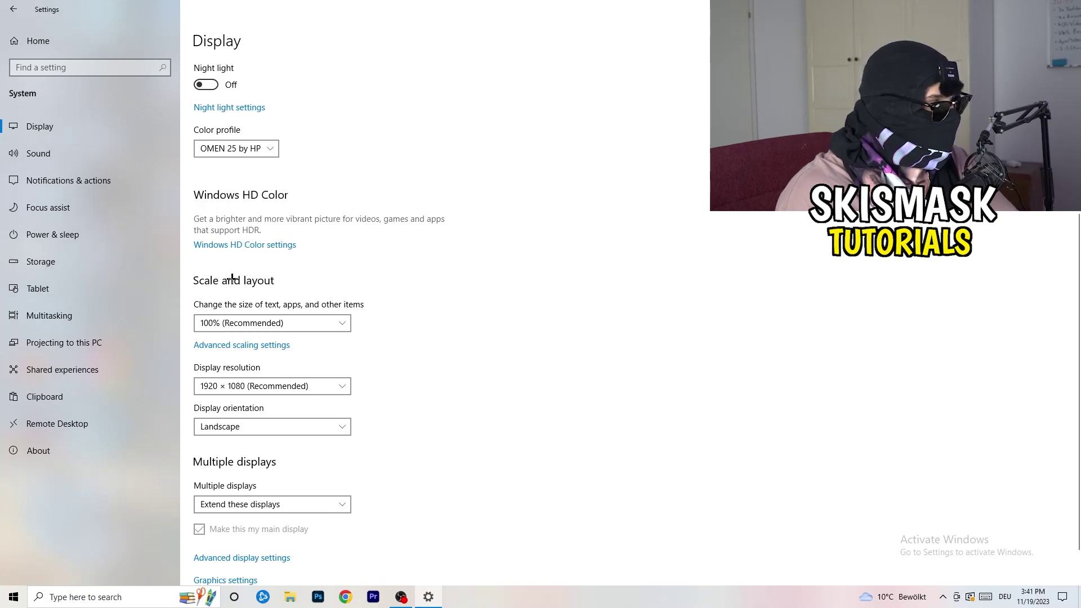
pyautogui.click(333, 319)
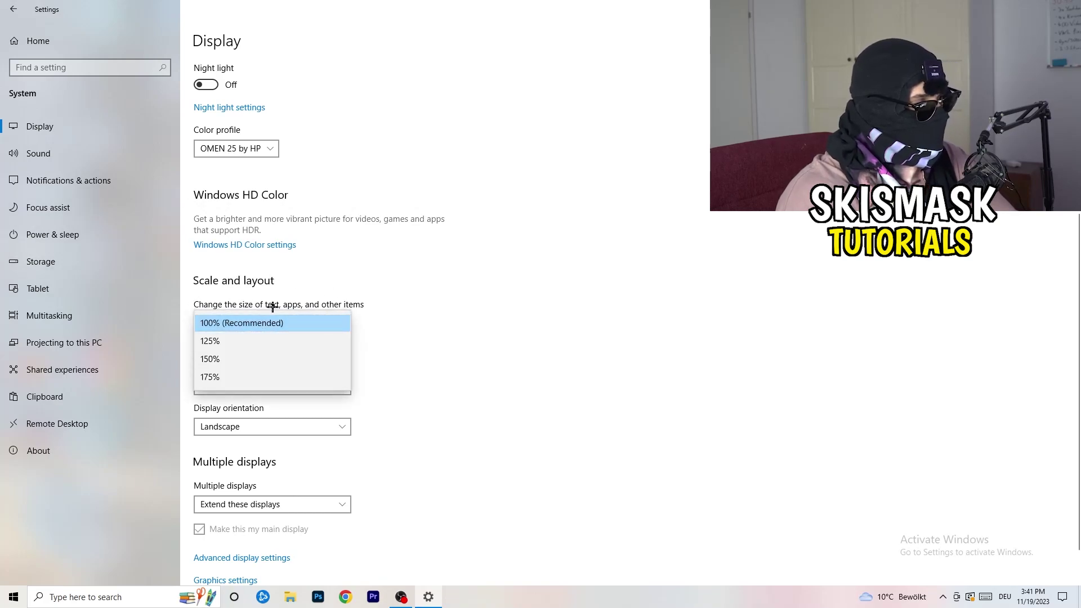
pyautogui.click(384, 303)
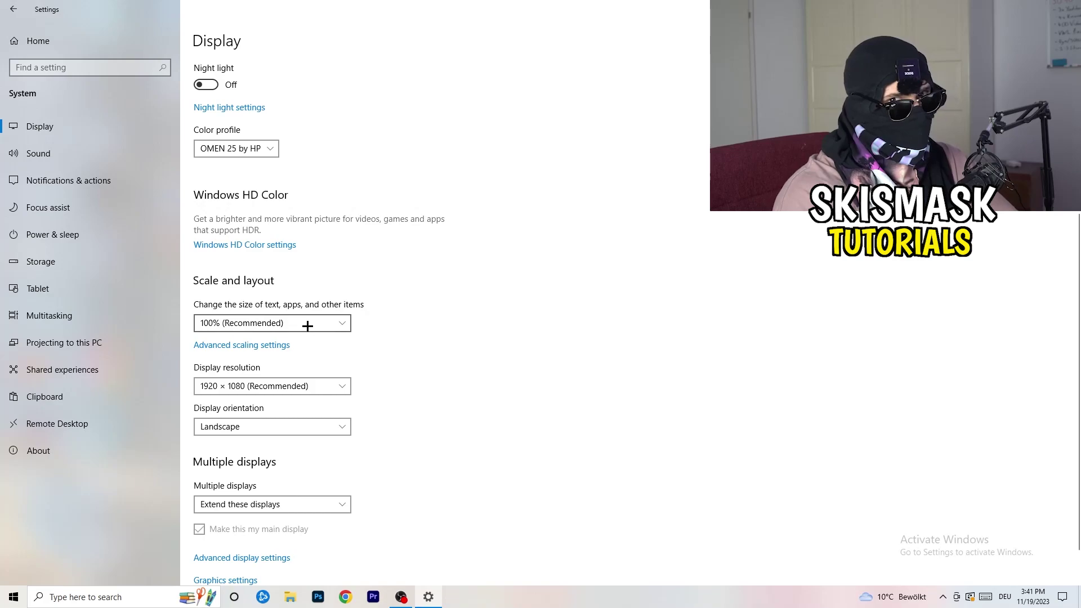
pyautogui.scroll(-2, 305, 326)
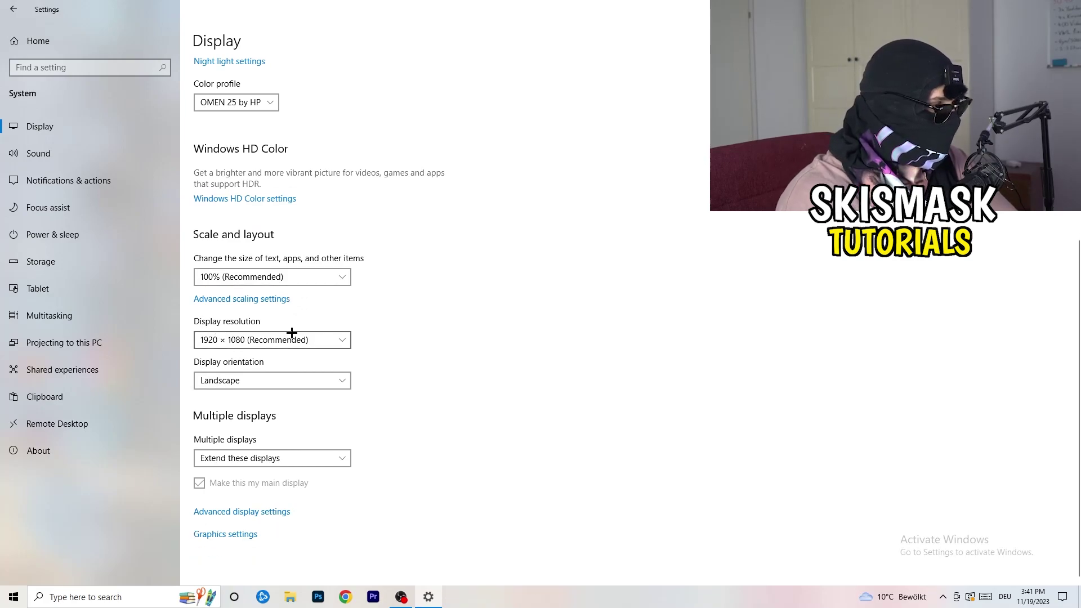
pyautogui.hotkey('alt', 'Down')
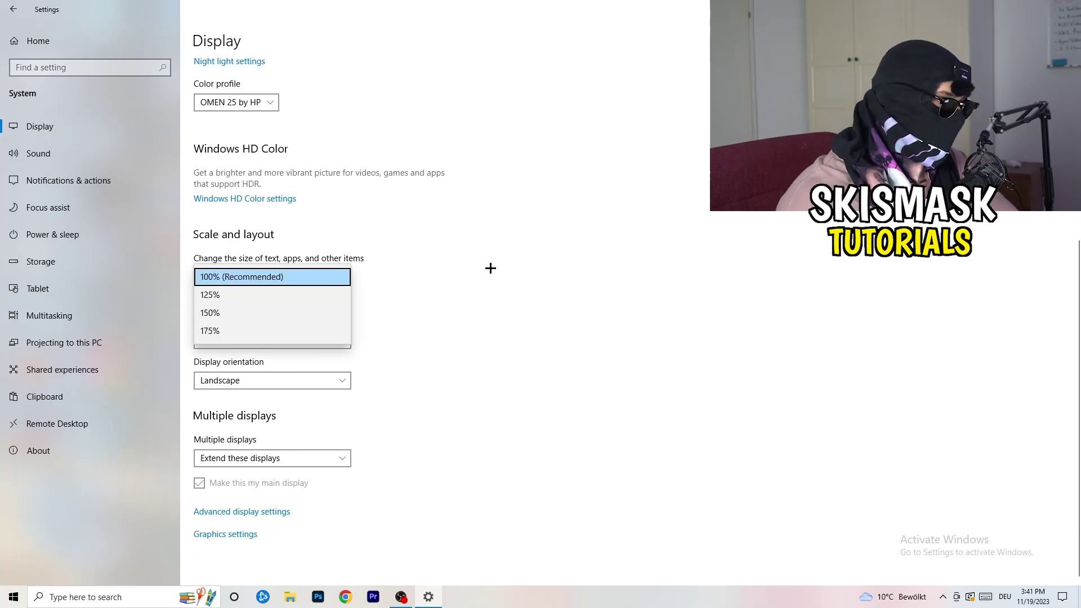
pyautogui.press('Escape')
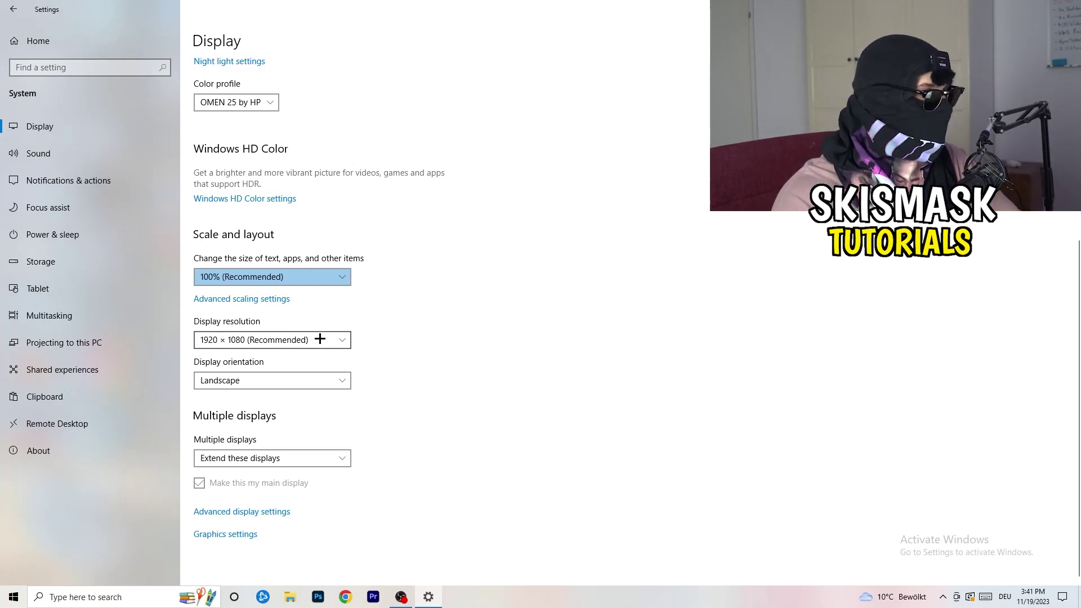
# - Keep the display resolution at 1920 × 1080 and go to Storage
pyautogui.click(345, 340)
pyautogui.click(391, 321)
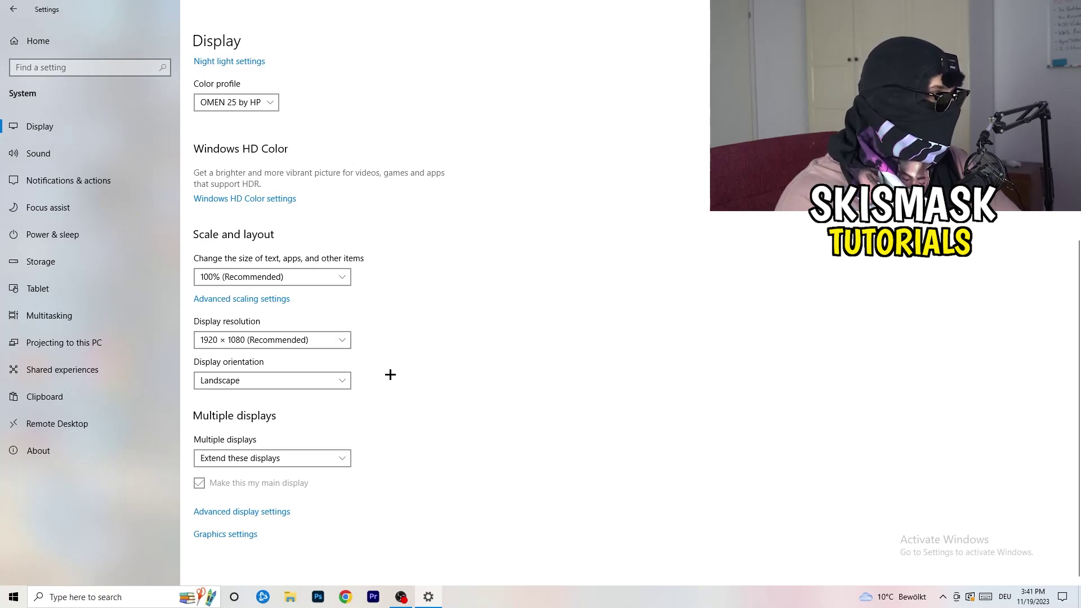
pyautogui.click(81, 254)
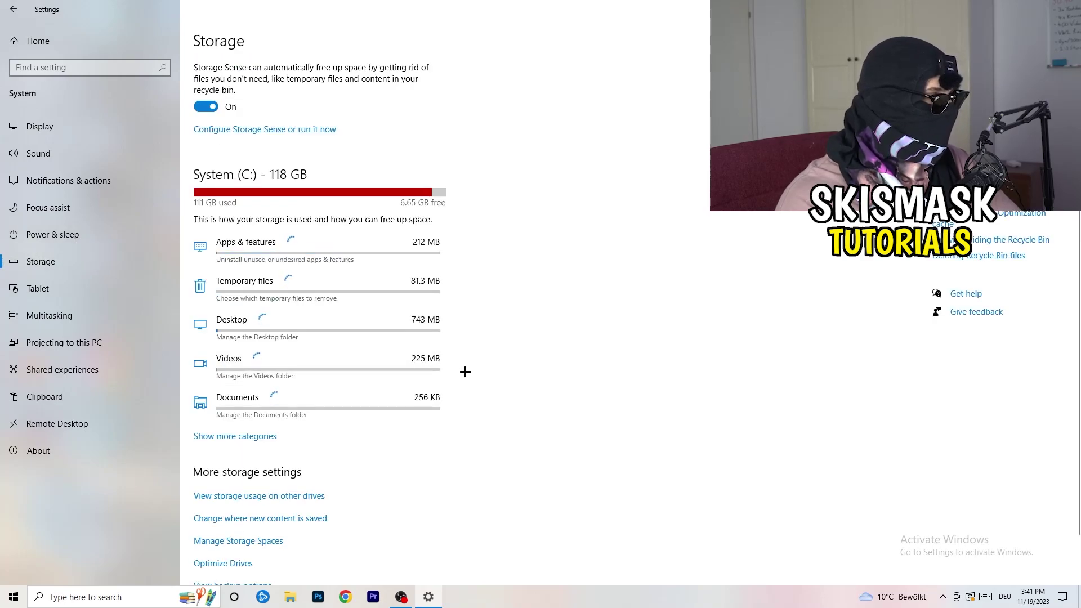
# - Run Storage Sense every week, stop temporary-file deletion, keep recycle bin cleanup at 14 days
pyautogui.click(237, 135)
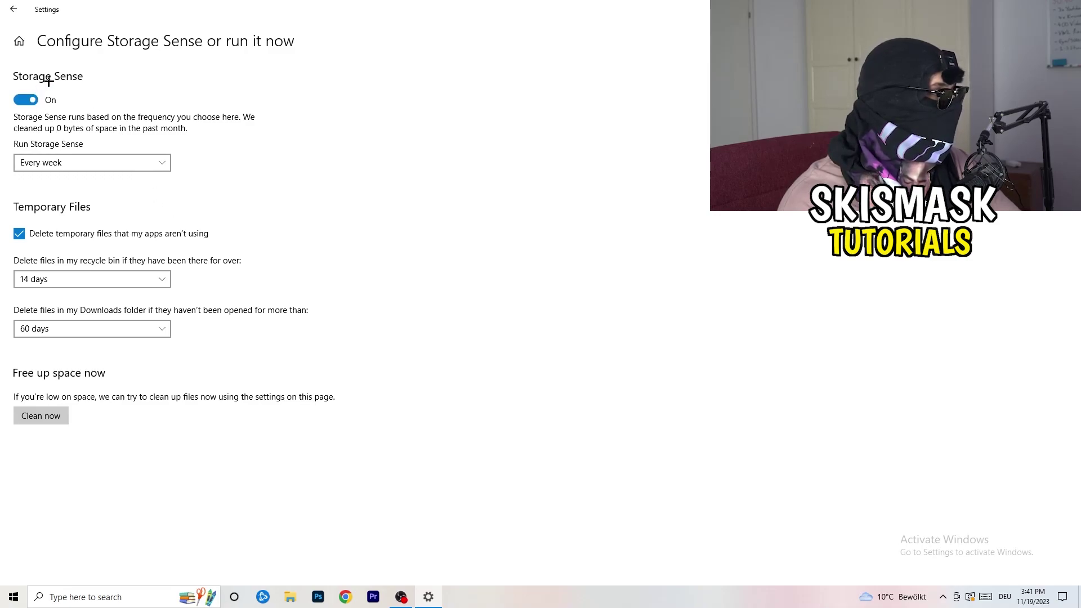
pyautogui.click(43, 162)
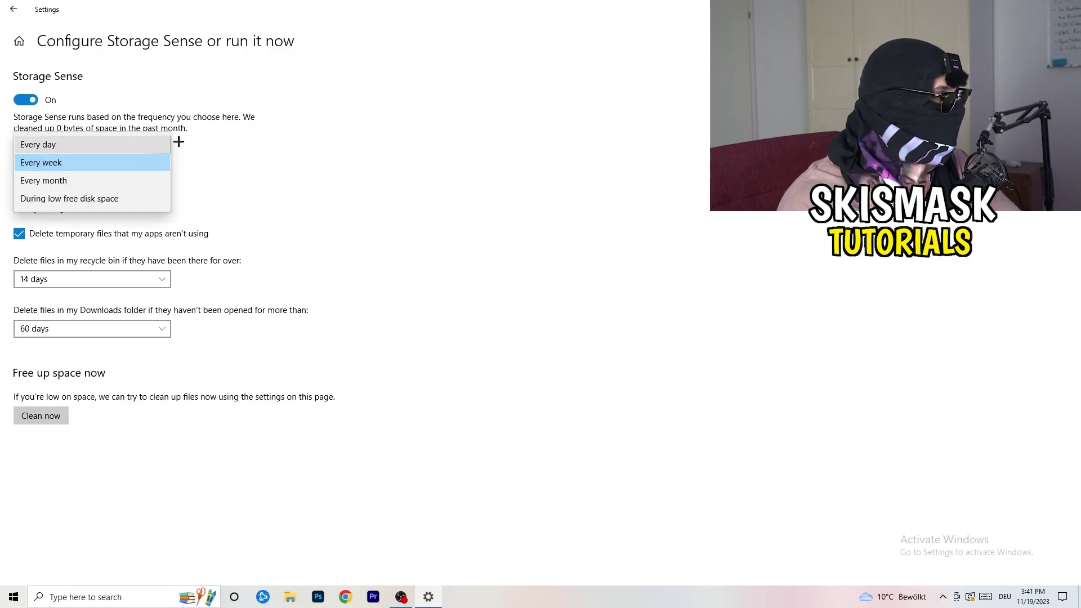
pyautogui.click(192, 253)
pyautogui.click(149, 235)
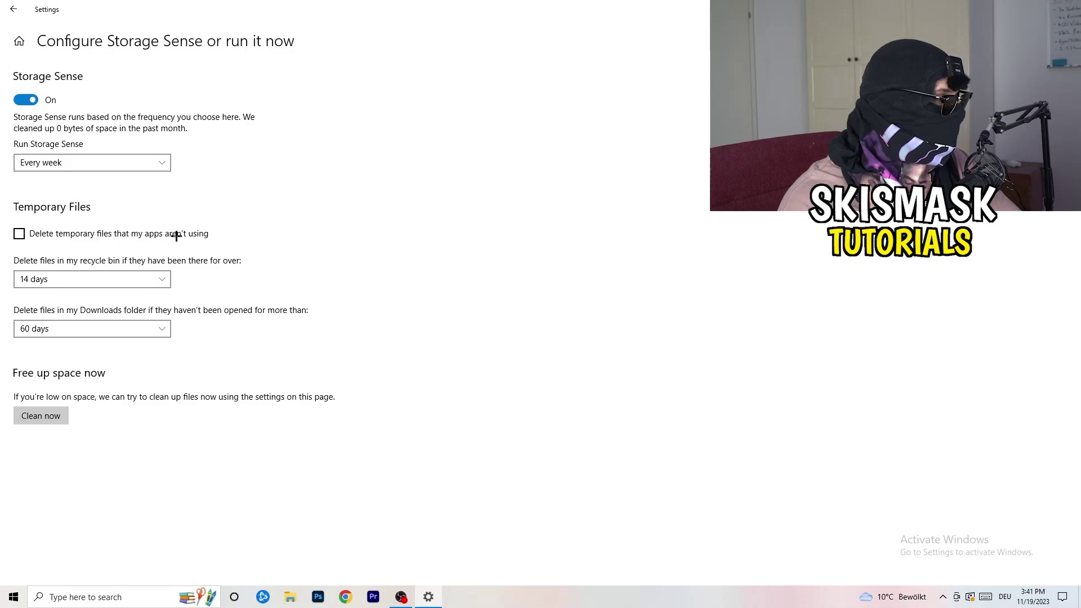
pyautogui.click(80, 278)
pyautogui.click(205, 352)
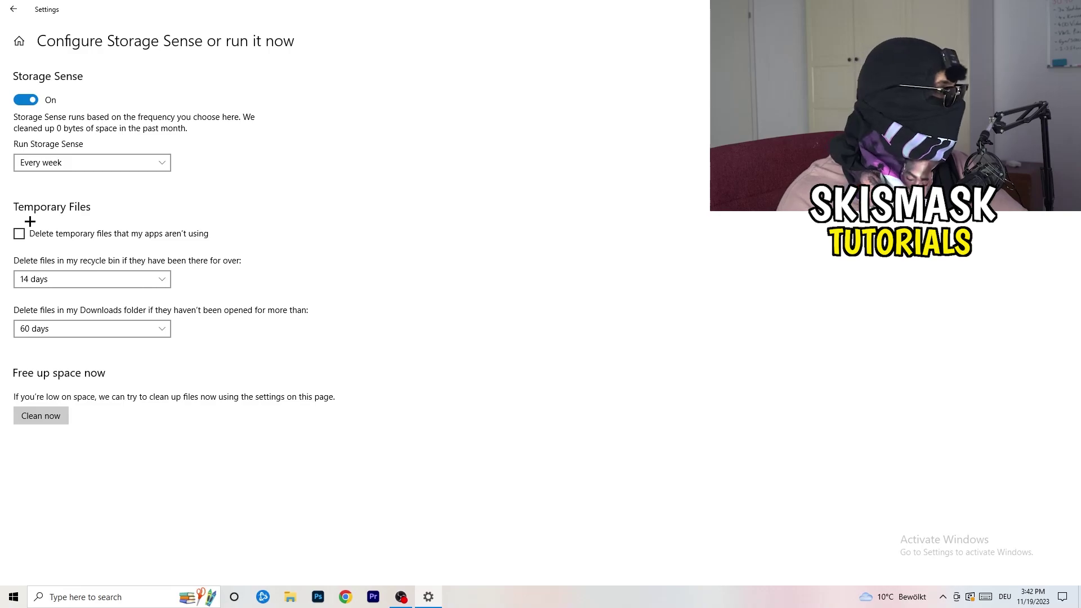
pyautogui.click(2, 14)
# - Show the additional power plans while keeping Balanced, then close Power Options and Settings
pyautogui.click(126, 234)
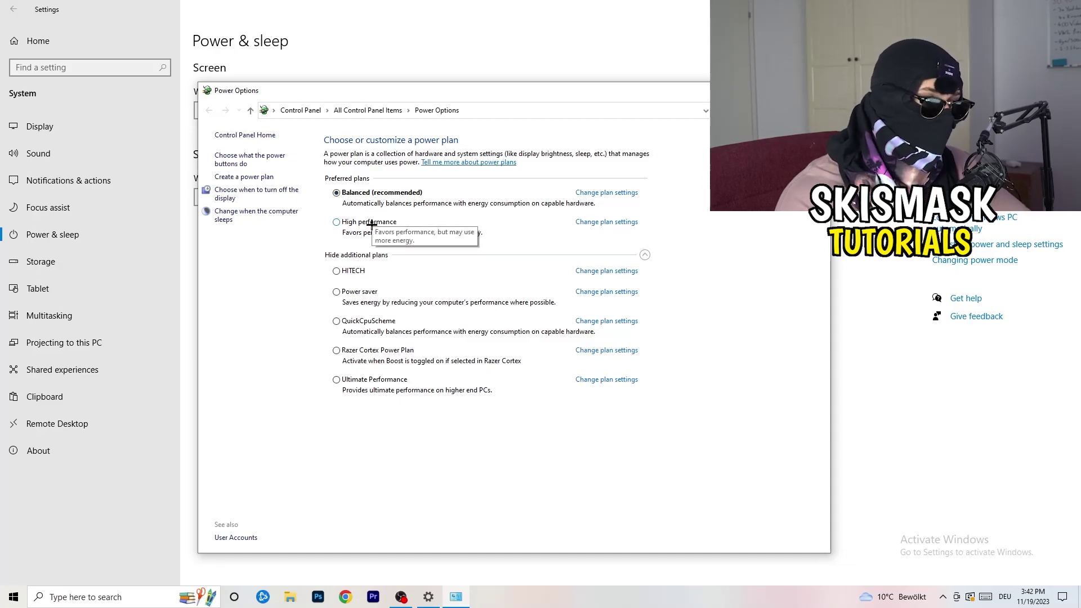
pyautogui.click(359, 258)
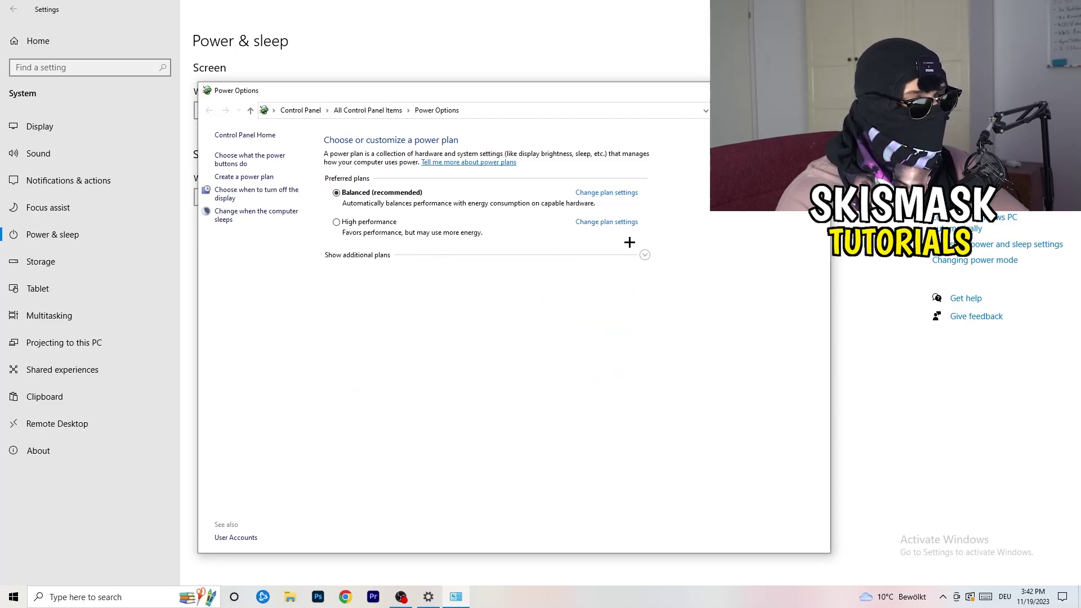
pyautogui.click(645, 255)
pyautogui.click(645, 254)
pyautogui.click(645, 254)
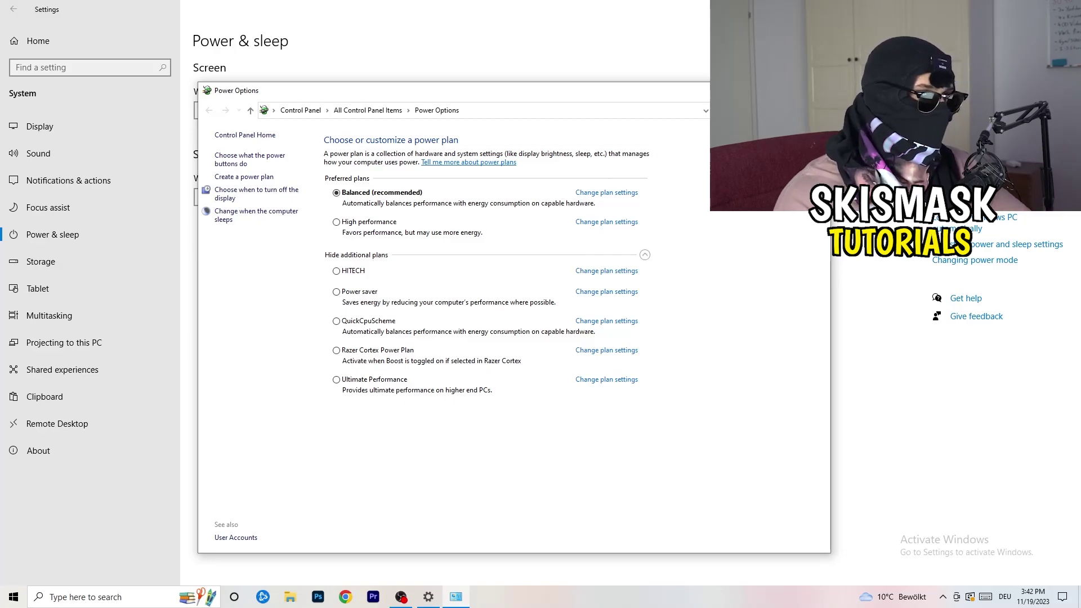
pyautogui.hotkey('alt', 'F4')
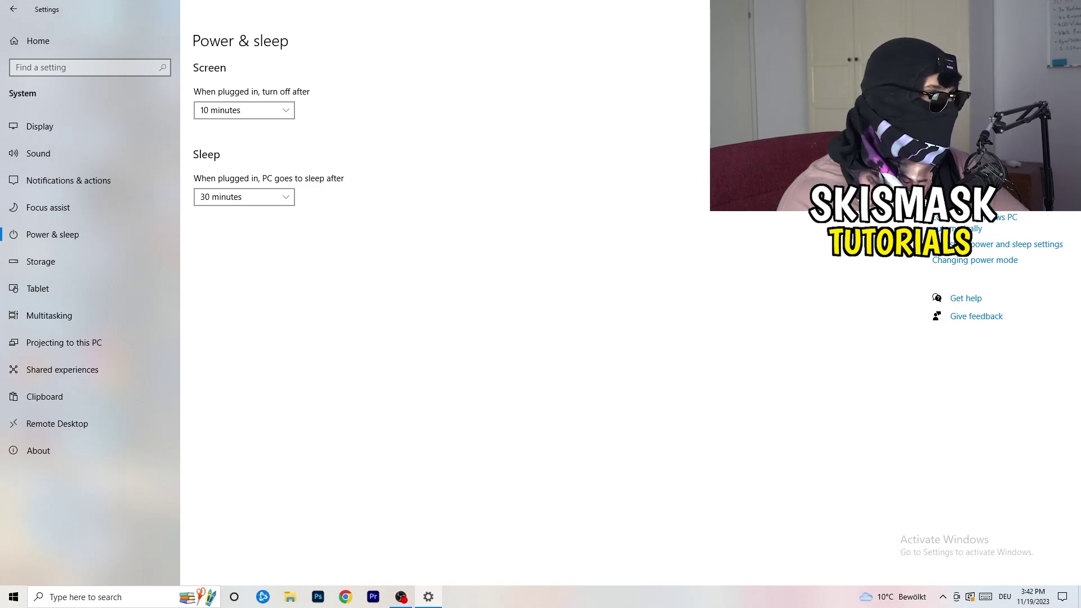
pyautogui.hotkey('alt', 'F4')
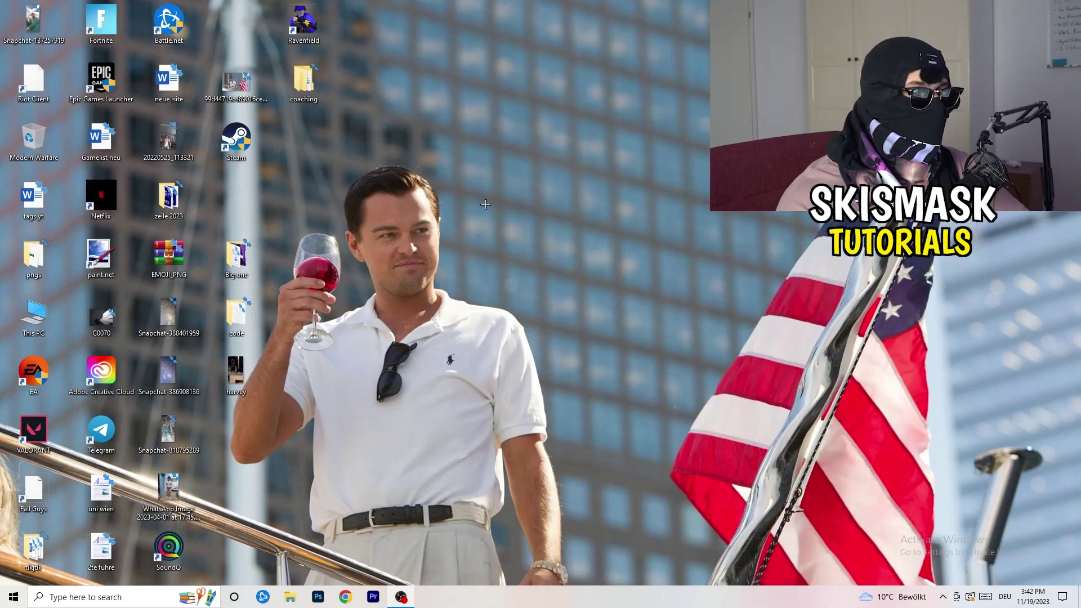
# - Set the Steam shortcut to Windows 8 compatibility mode, run as administrator, and apply
pyautogui.moveTo(249, 151); pyautogui.dragTo(585, 209)
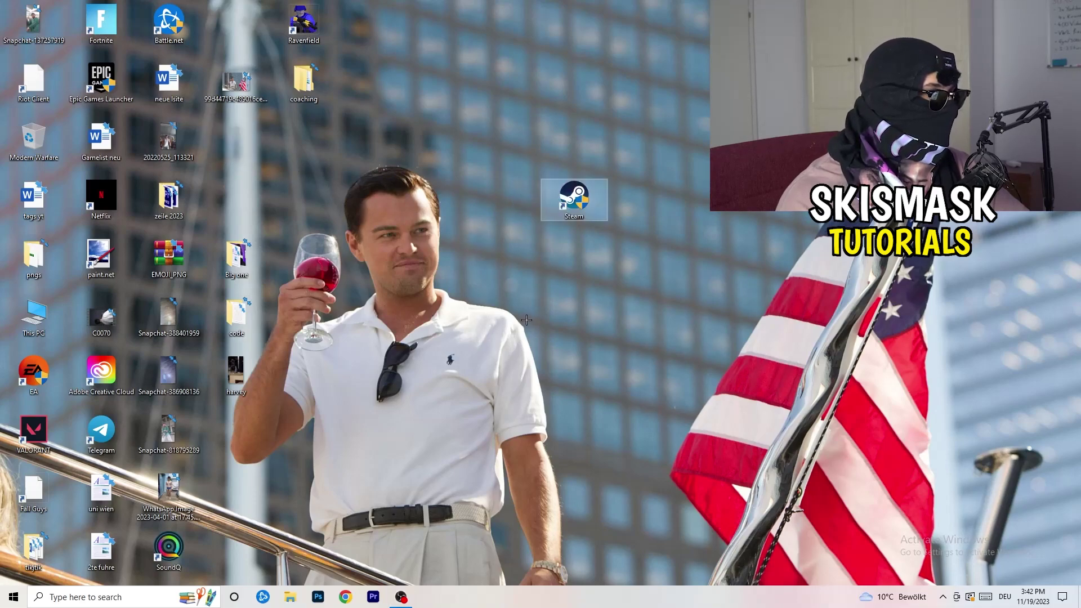
pyautogui.rightClick(566, 201)
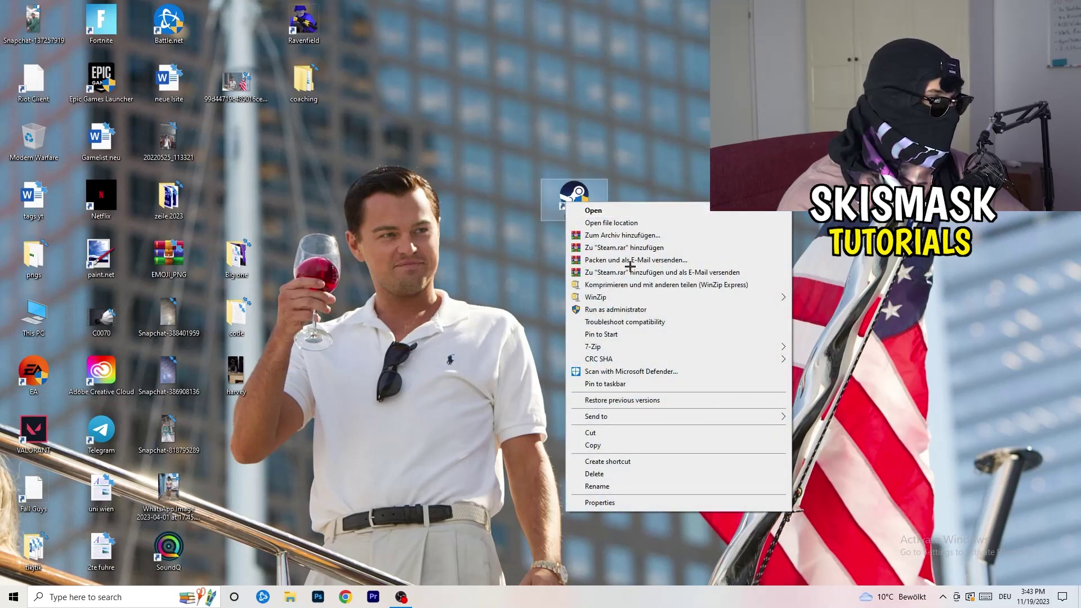
pyautogui.click(599, 503)
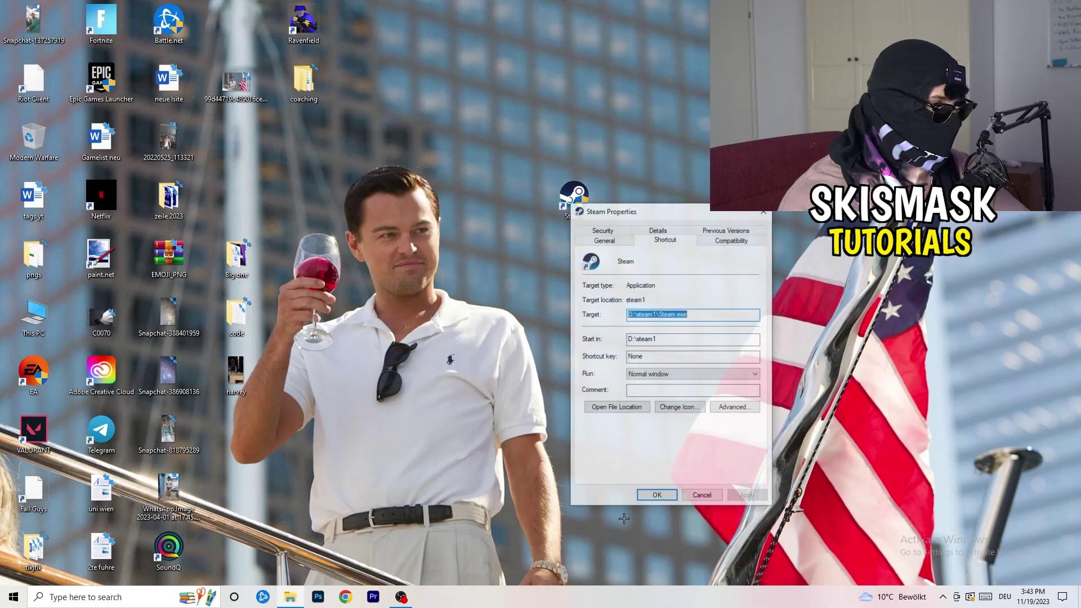
pyautogui.moveTo(630, 204); pyautogui.dragTo(522, 159)
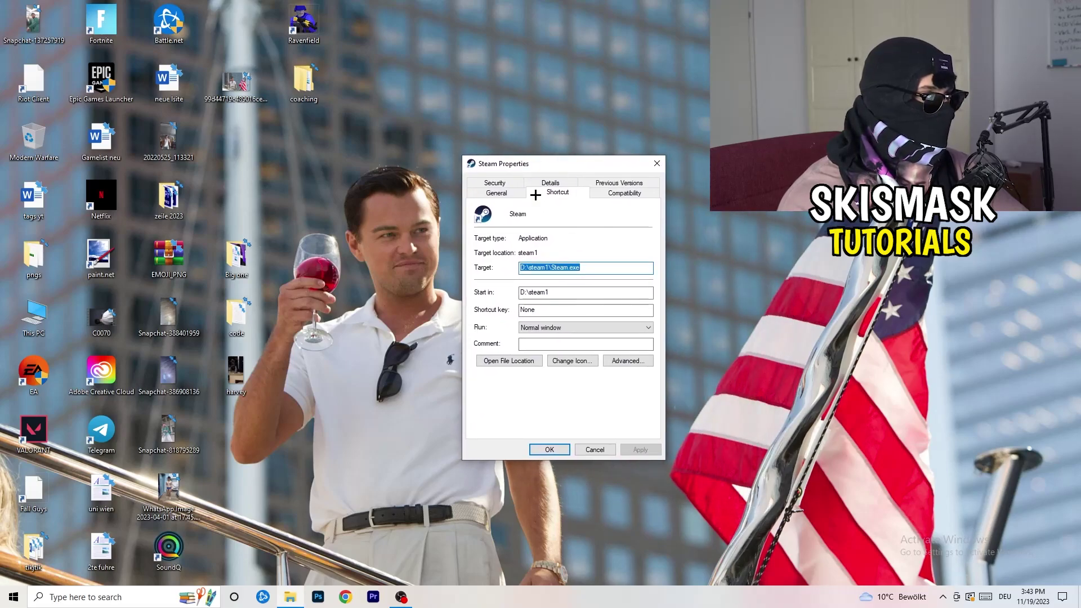
pyautogui.click(625, 193)
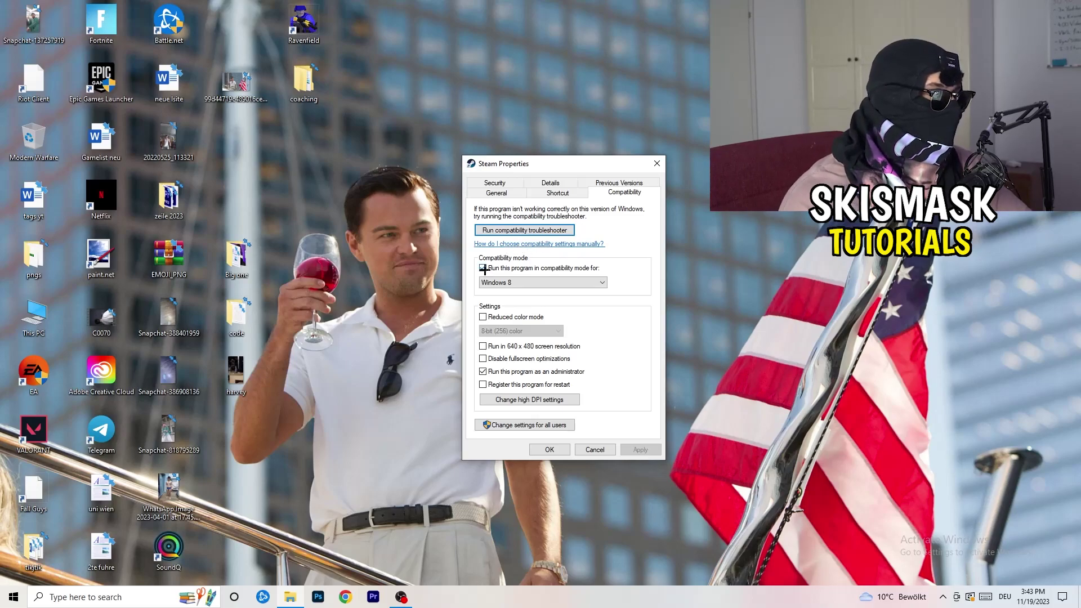
pyautogui.click(580, 267)
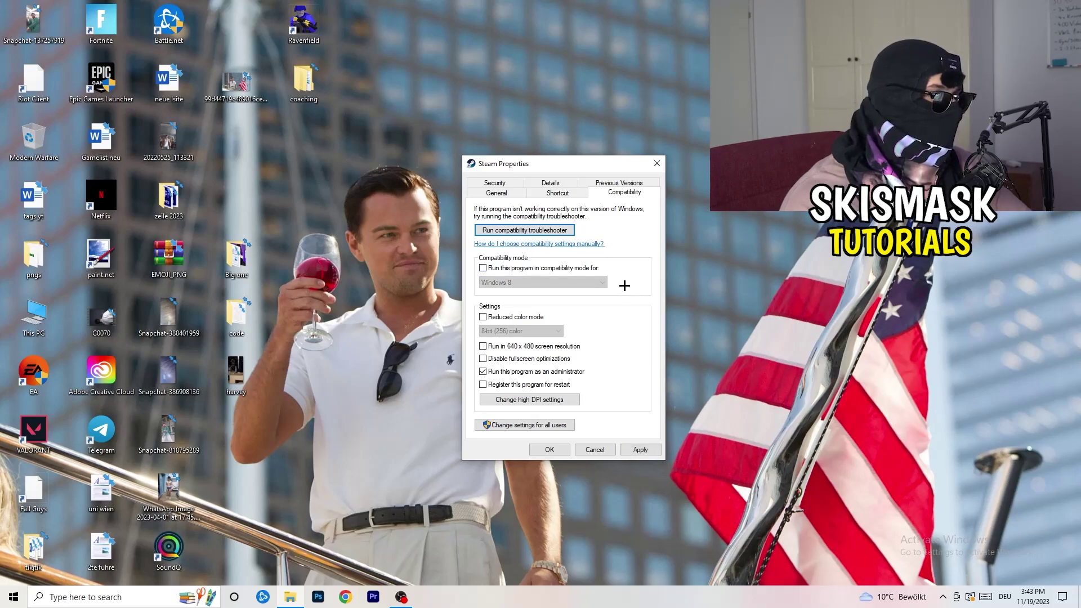
pyautogui.click(485, 268)
pyautogui.click(526, 282)
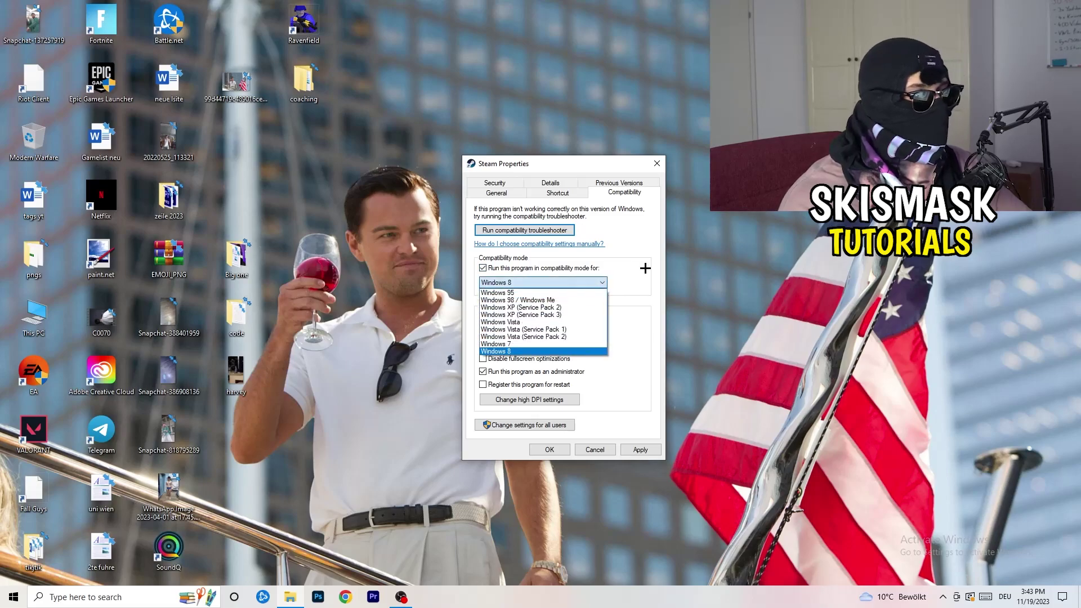
pyautogui.click(634, 259)
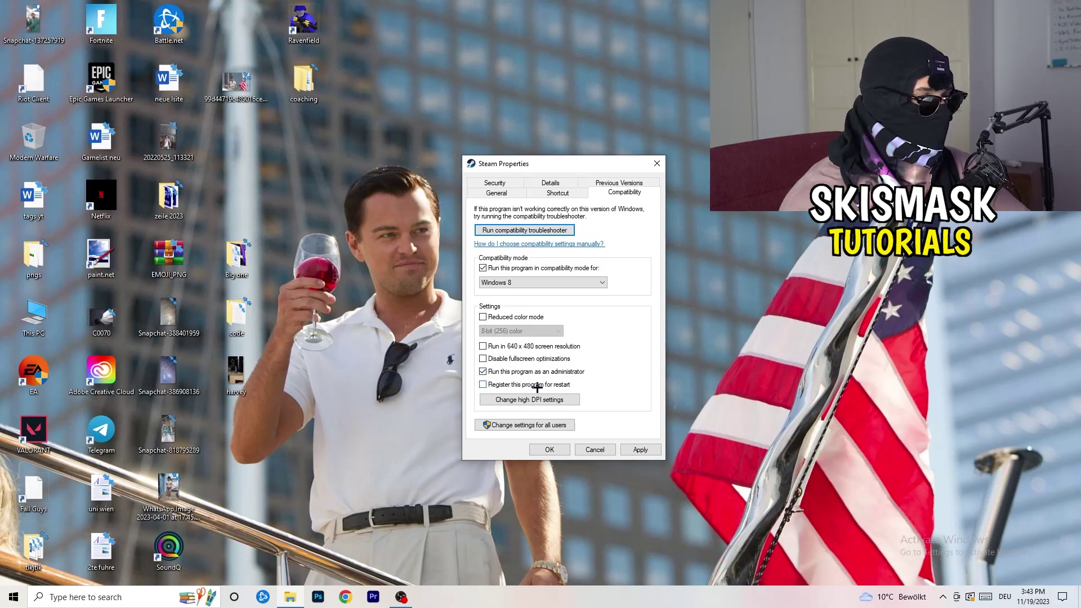
pyautogui.click(637, 449)
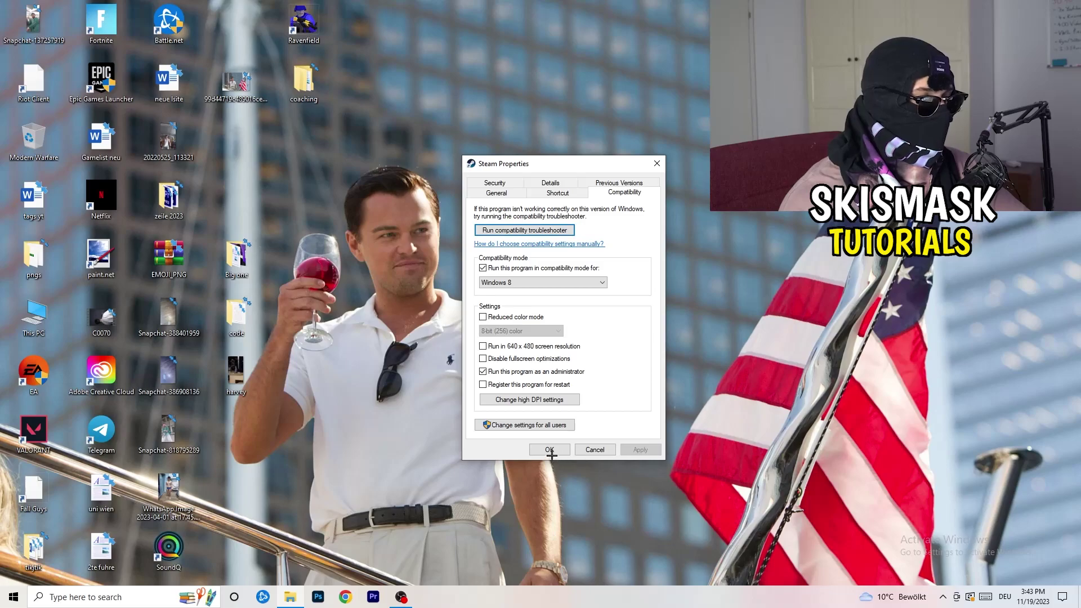
pyautogui.click(551, 449)
# - Return the Steam shortcut to its desktop icon column and open the Start menu
pyautogui.moveTo(567, 192); pyautogui.dragTo(521, 210)
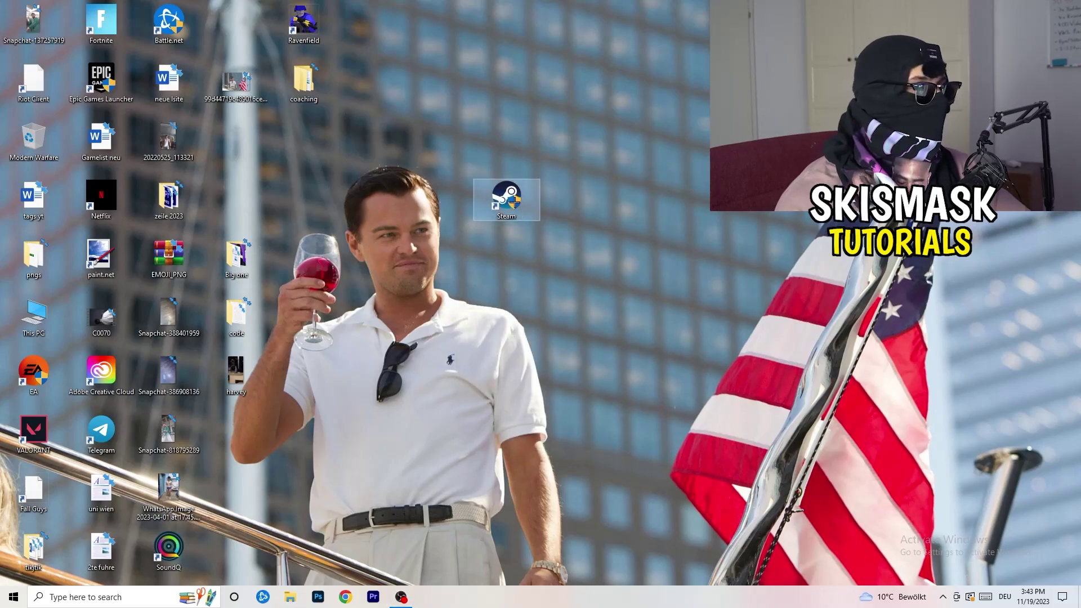
pyautogui.moveTo(524, 212); pyautogui.dragTo(658, 213)
pyautogui.moveTo(566, 200)
pyautogui.mouseDown()
pyautogui.moveTo(711, 155)
pyautogui.moveTo(646, 244)
pyautogui.mouseUp()
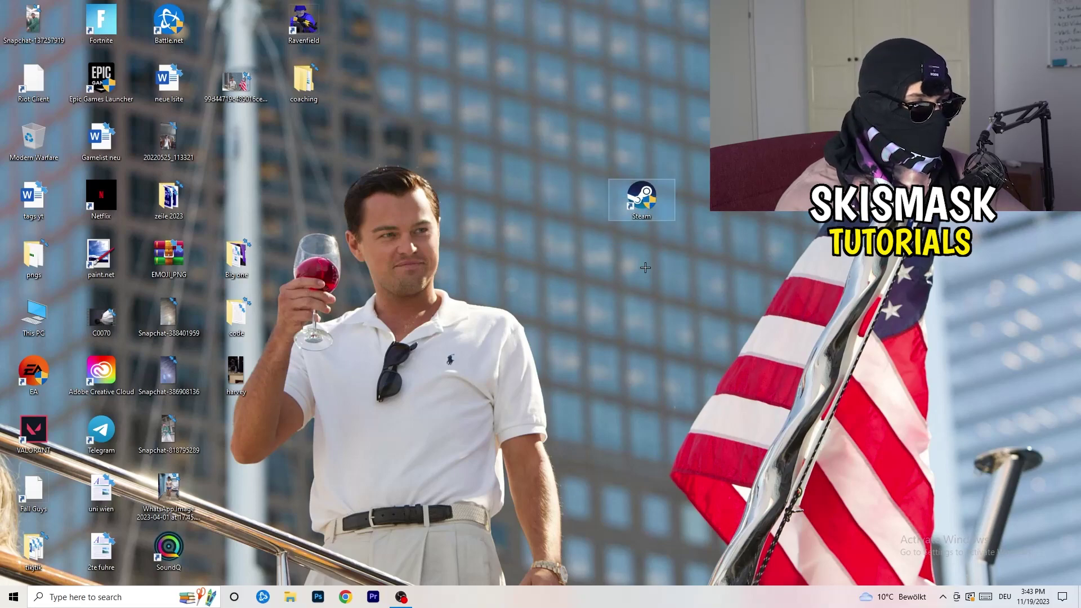
pyautogui.click(656, 345)
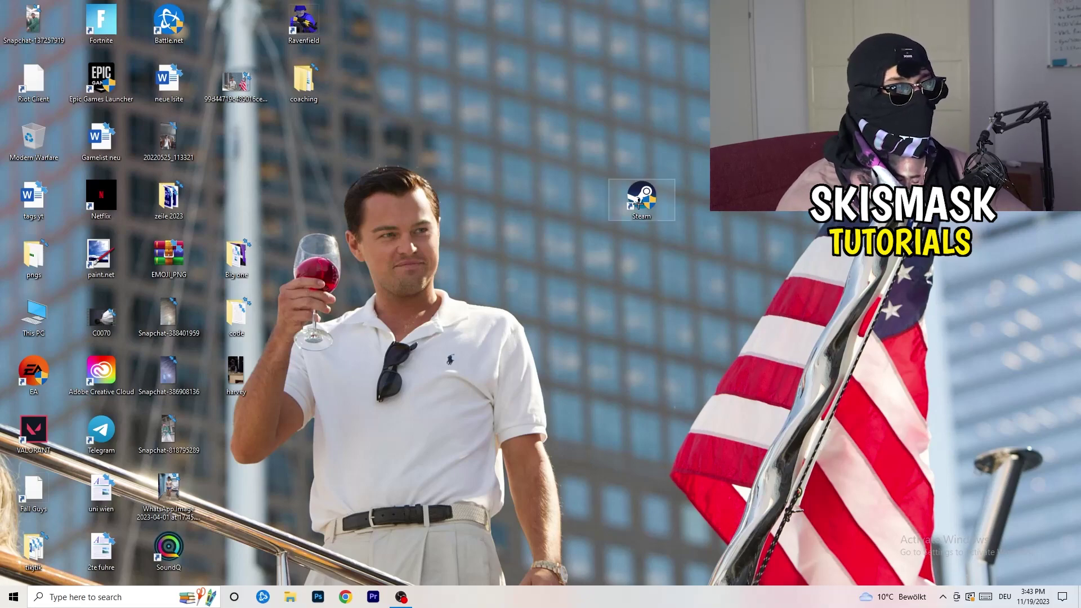
pyautogui.moveTo(638, 204)
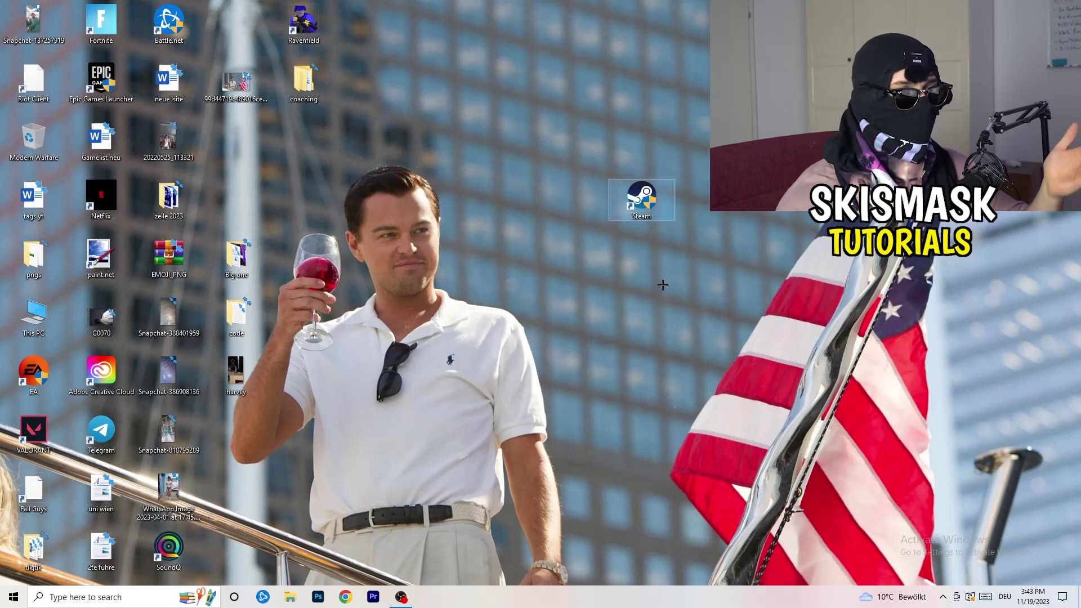
pyautogui.rightClick(640, 197)
pyautogui.click(570, 300)
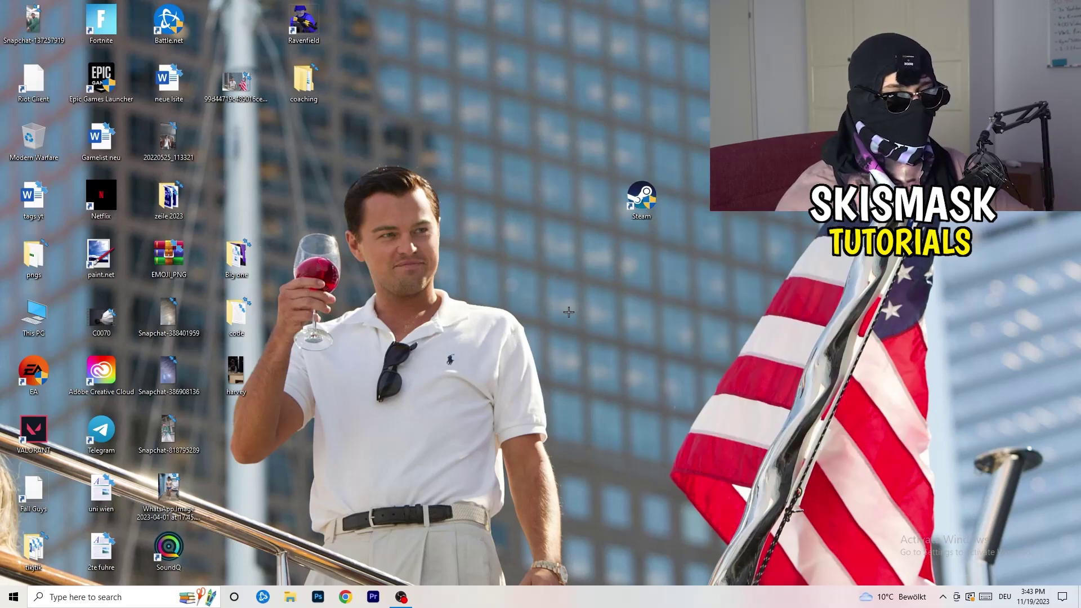
pyautogui.moveTo(641, 200); pyautogui.dragTo(260, 141)
pyautogui.click(442, 131)
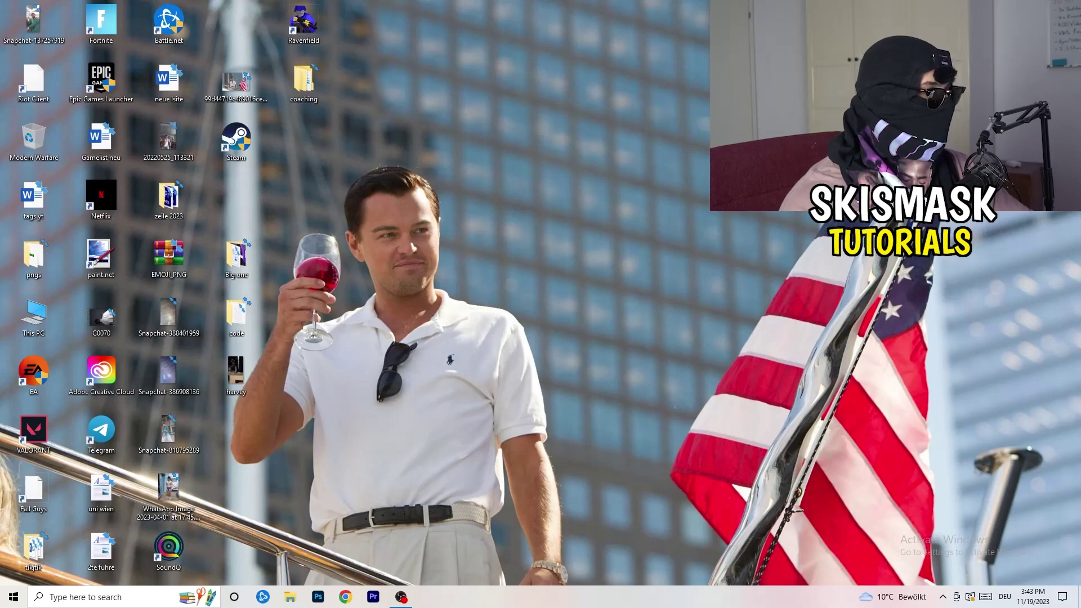
pyautogui.click(13, 596)
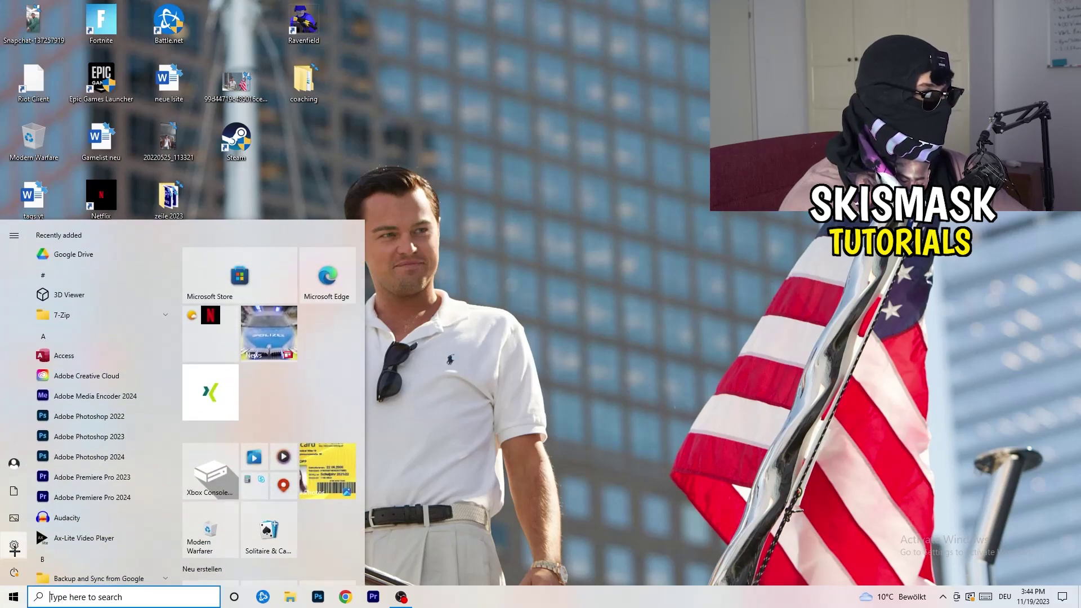
# - Confirm Xbox Game Bar is off and Captures has background recording and game audio off
pyautogui.click(14, 547)
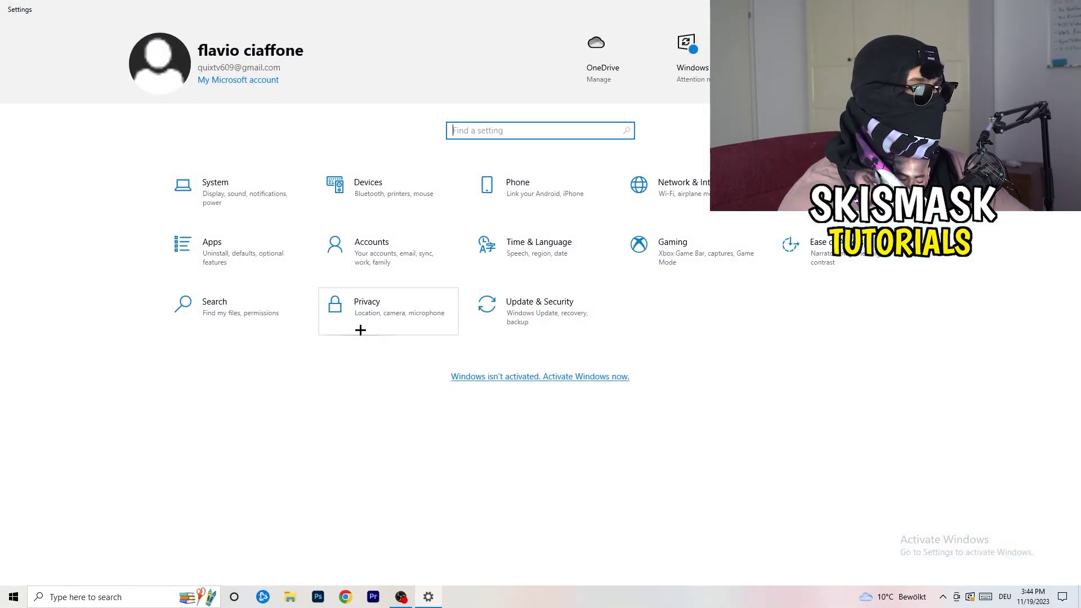
pyautogui.click(634, 244)
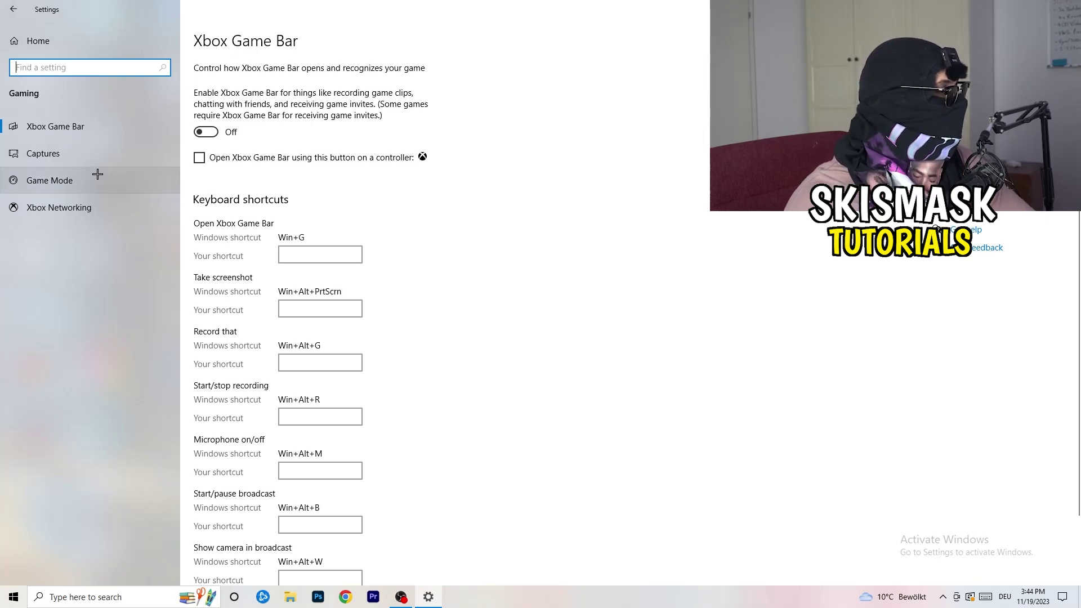
pyautogui.click(43, 153)
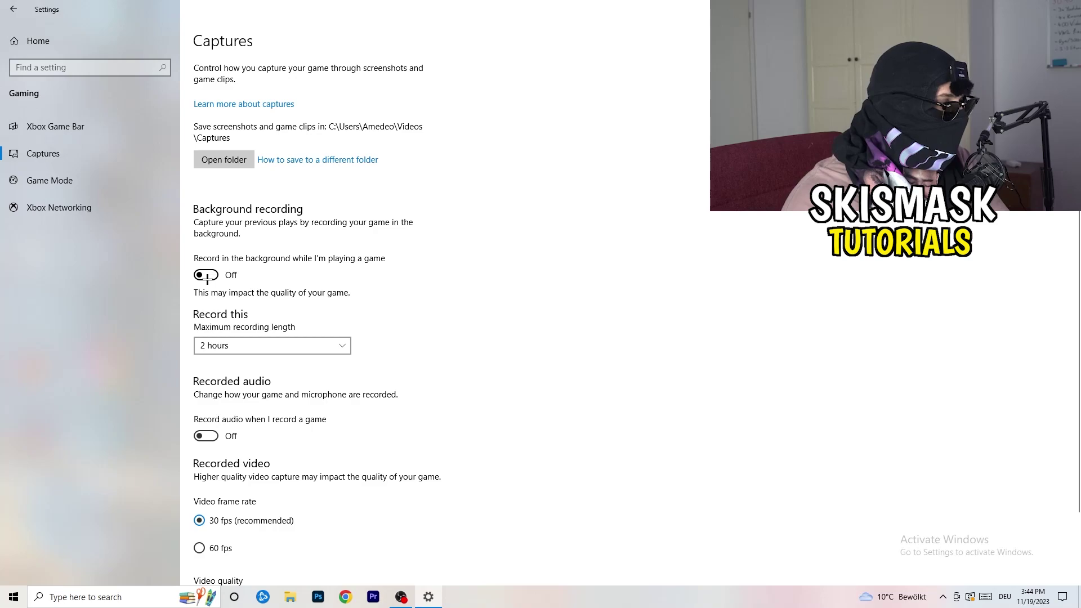
pyautogui.scroll(-2, 374, 367)
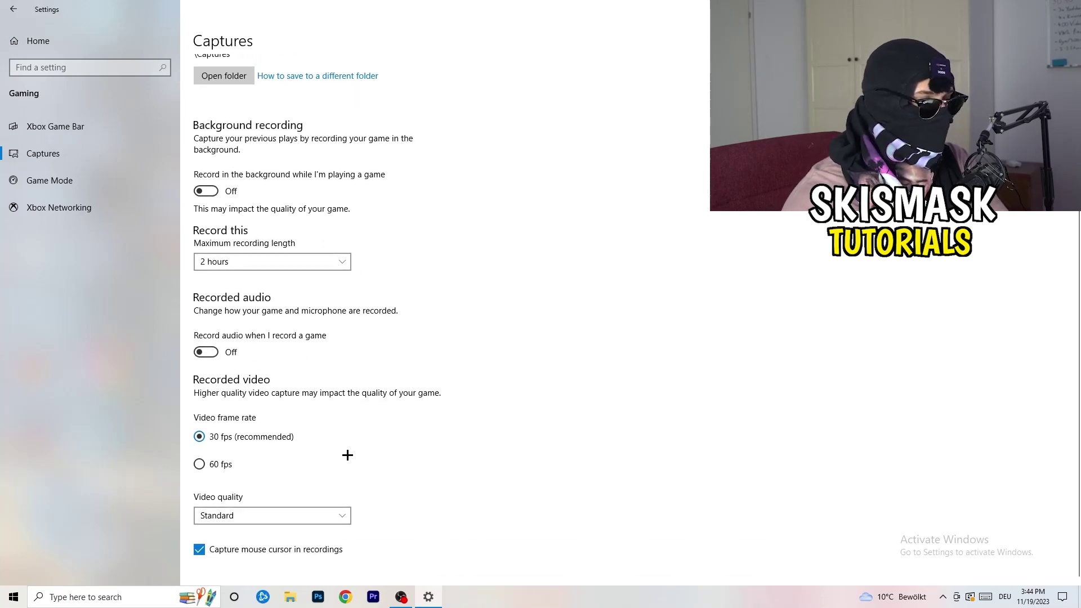
pyautogui.scroll(2, 347, 455)
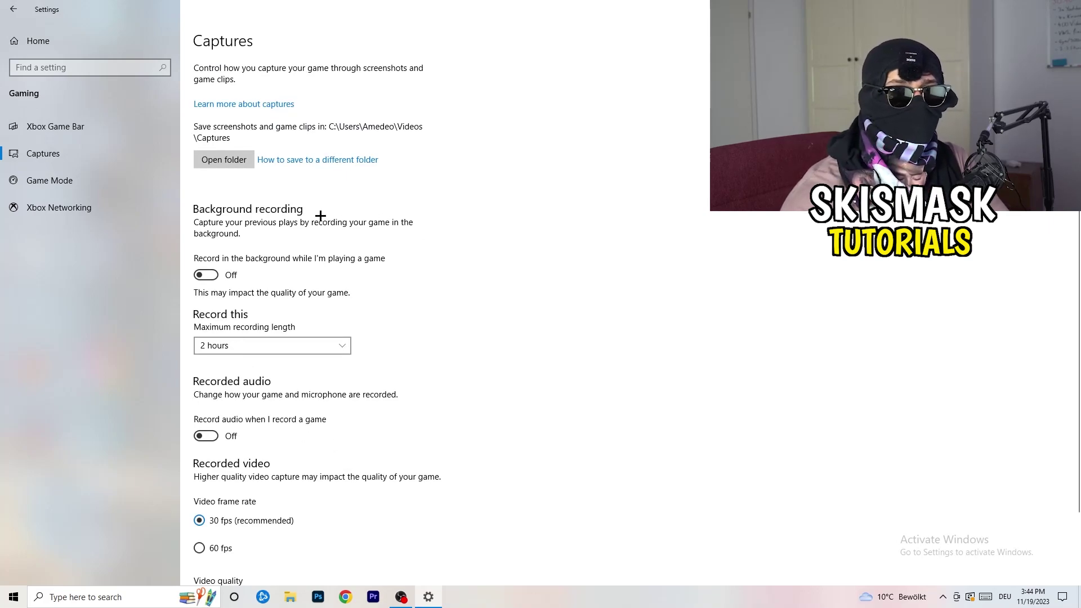
# - Confirm the Game Mode toggle is On, then go back to Settings home
pyautogui.click(56, 171)
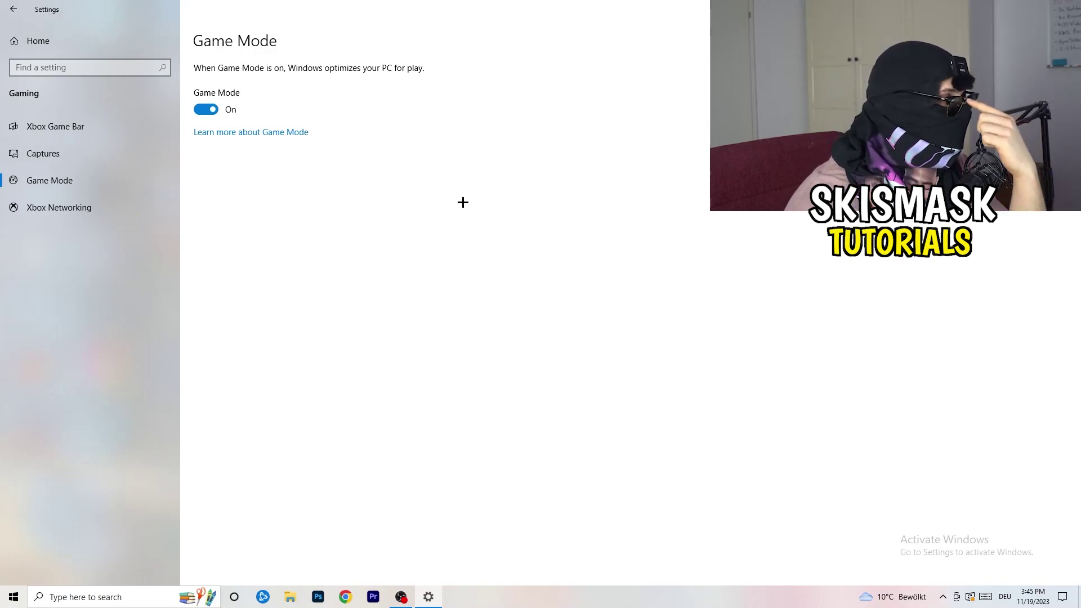
pyautogui.click(11, 6)
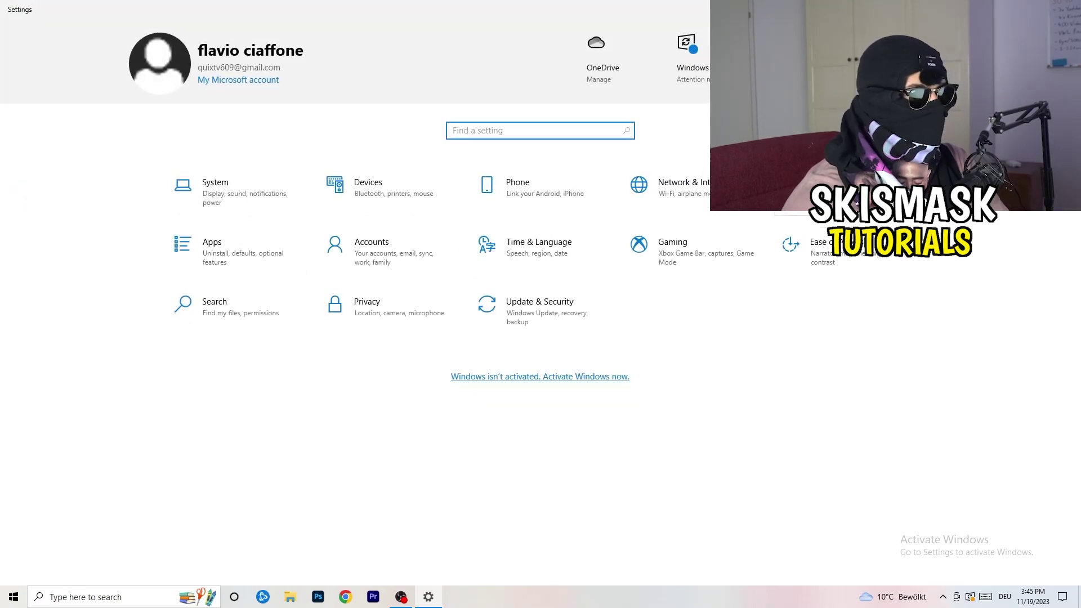
# - Open Update & Security to see the 2023-11 cumulative update KB5032189 pending a restart
pyautogui.click(530, 308)
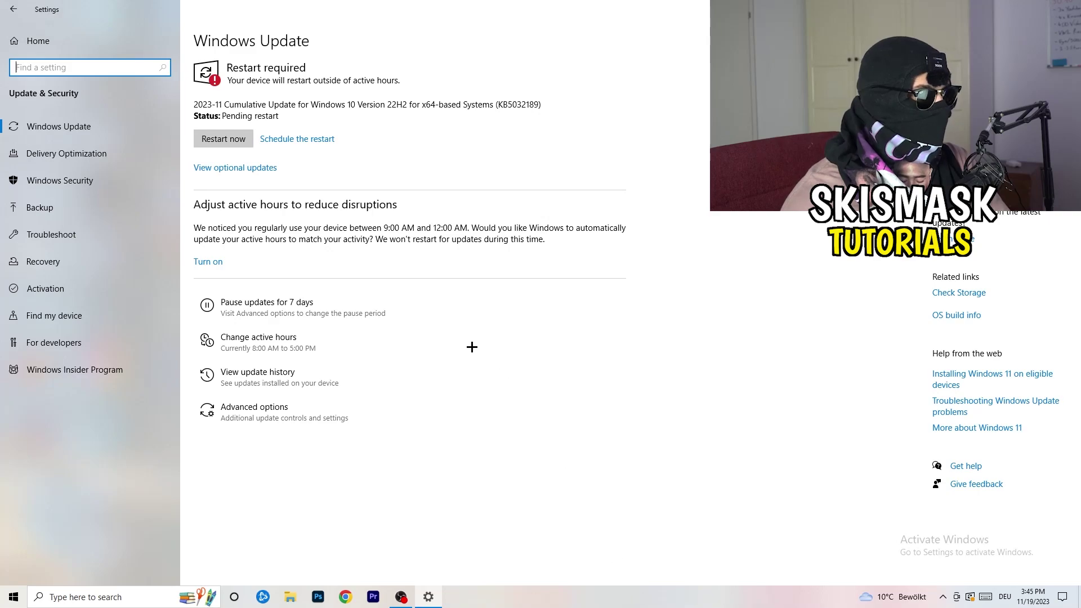
pyautogui.click(228, 68)
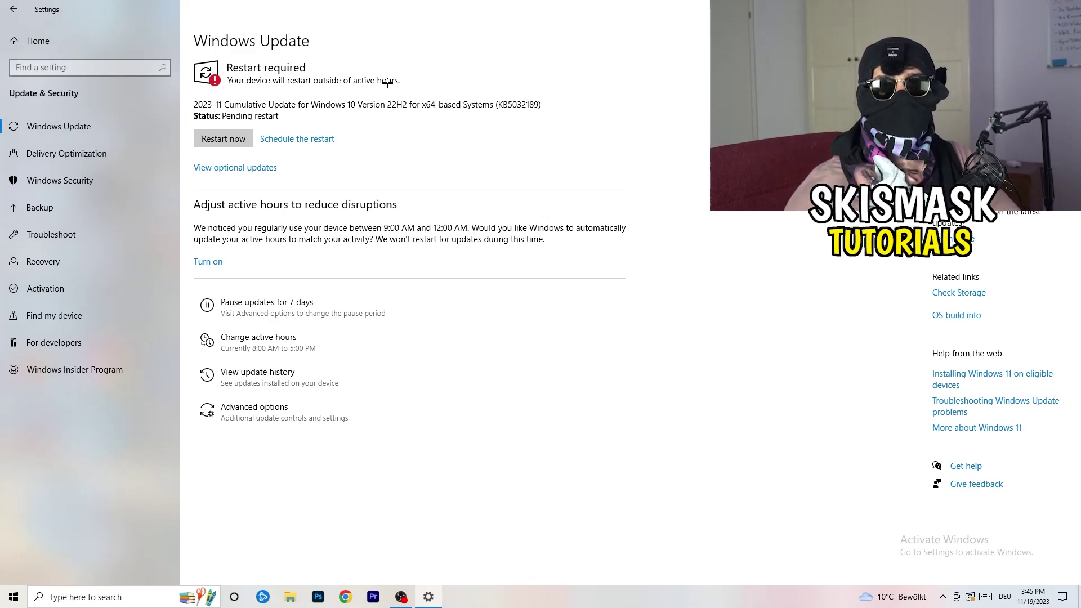